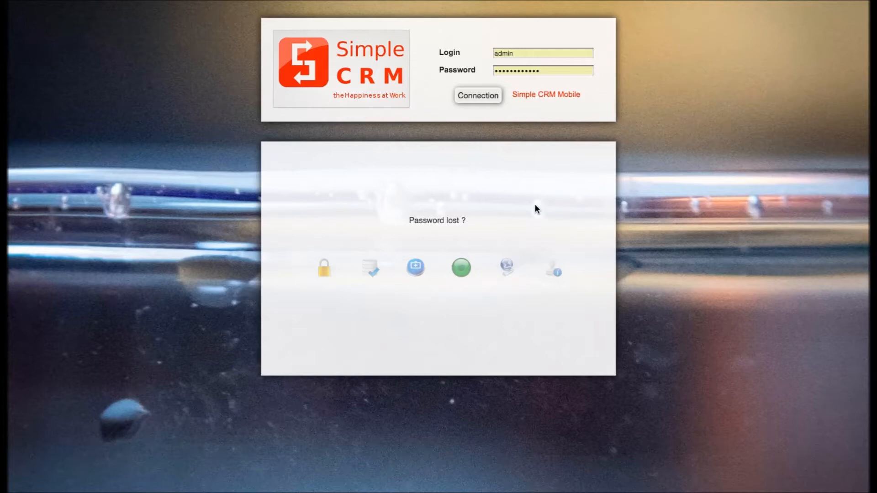
# Log in with the prefilled account and open the contact record linked to the company Test's "Simple CRM / Demo / 10 utilisateurs" interaction
pyautogui.click(485, 95)
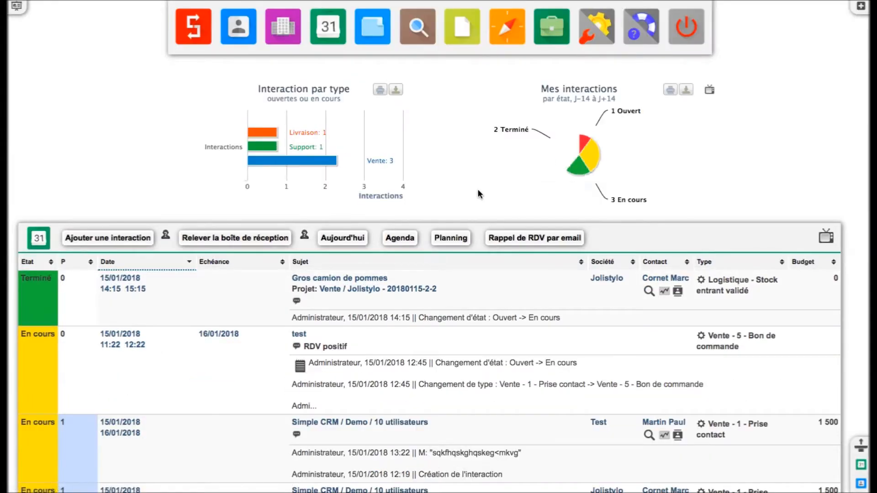
pyautogui.scroll(-3, 478, 191)
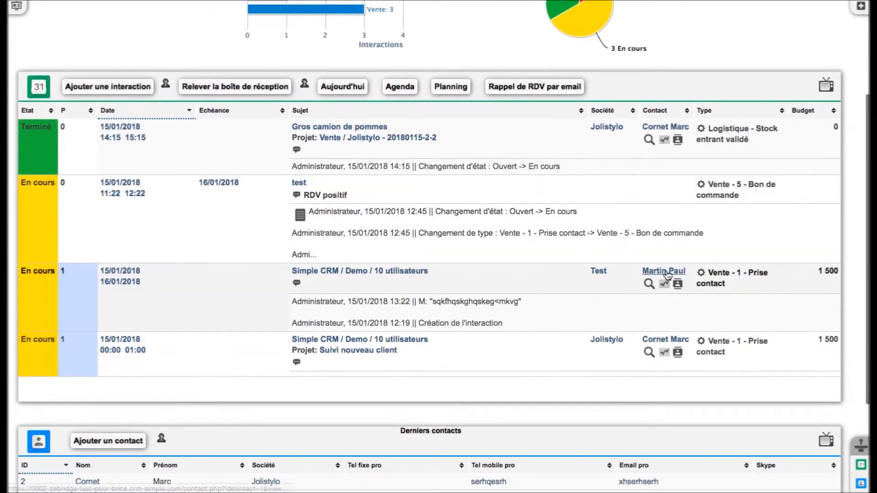
pyautogui.click(665, 272)
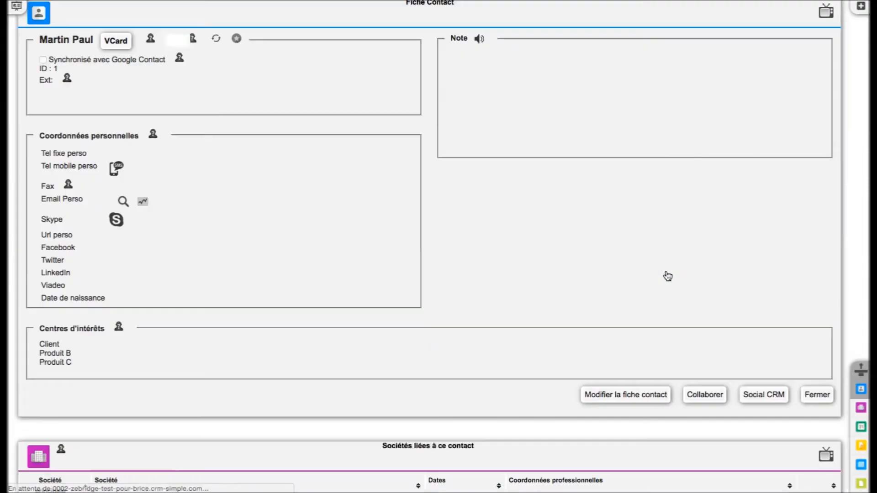
# Create a sales opportunity for this contact with the subject "Vente / Fruit" and convert it into a quote
pyautogui.click(856, 14)
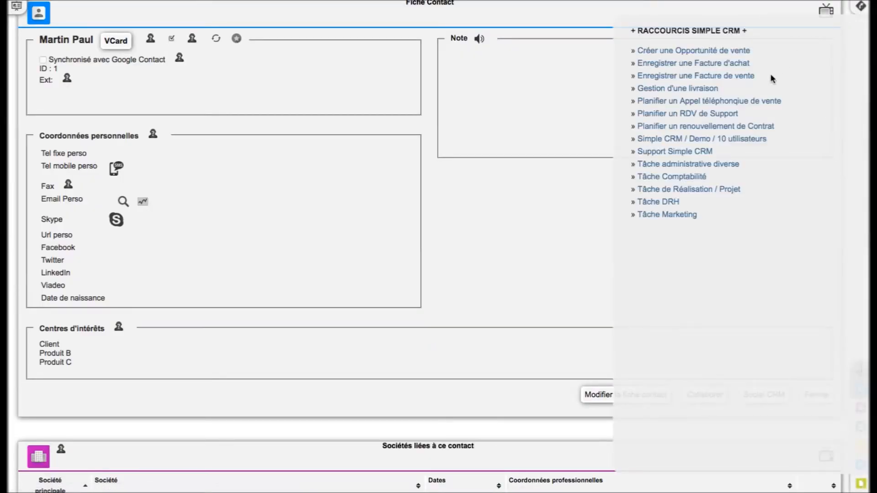
pyautogui.click(714, 51)
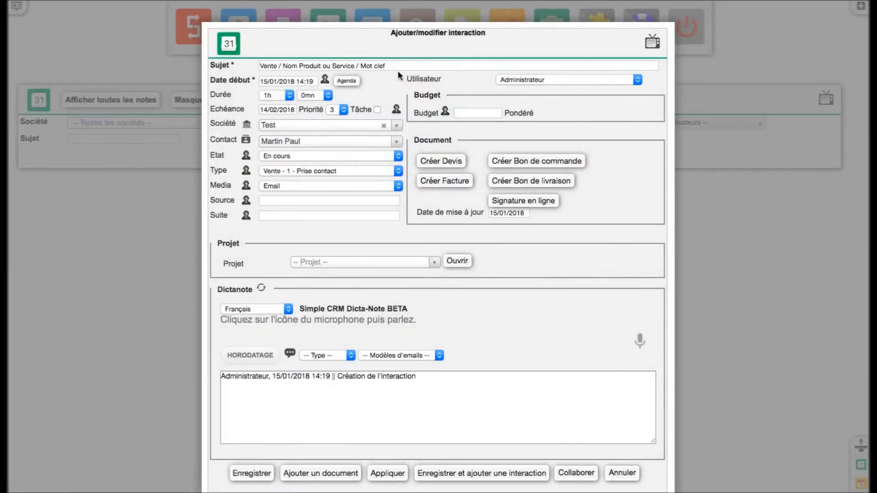
pyautogui.tripleClick(398, 65)
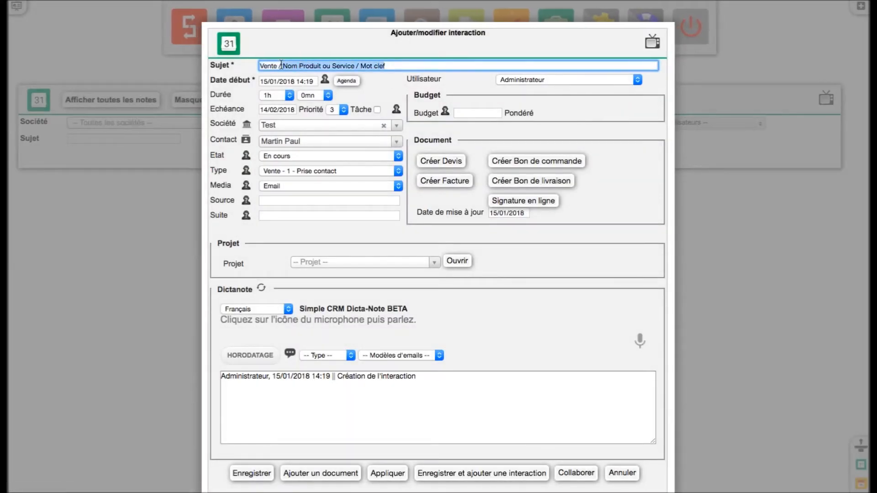
pyautogui.press('BackSpace')
pyautogui.write('Fruit')
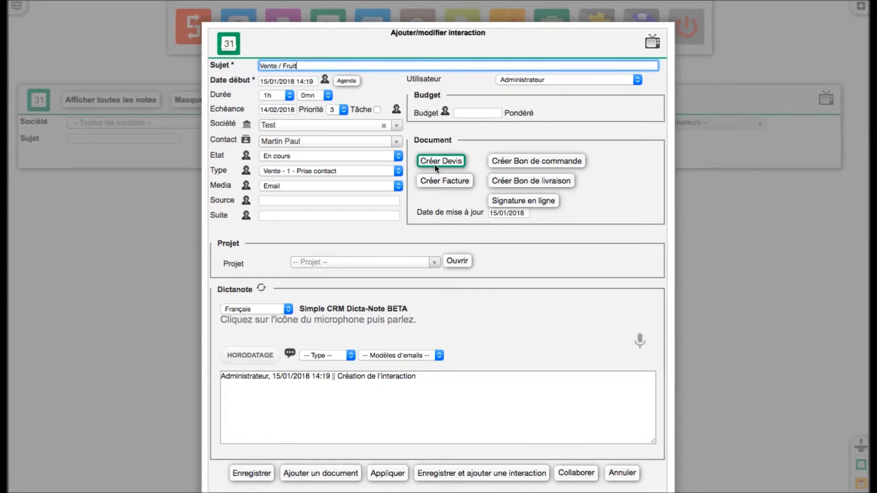
pyautogui.click(435, 163)
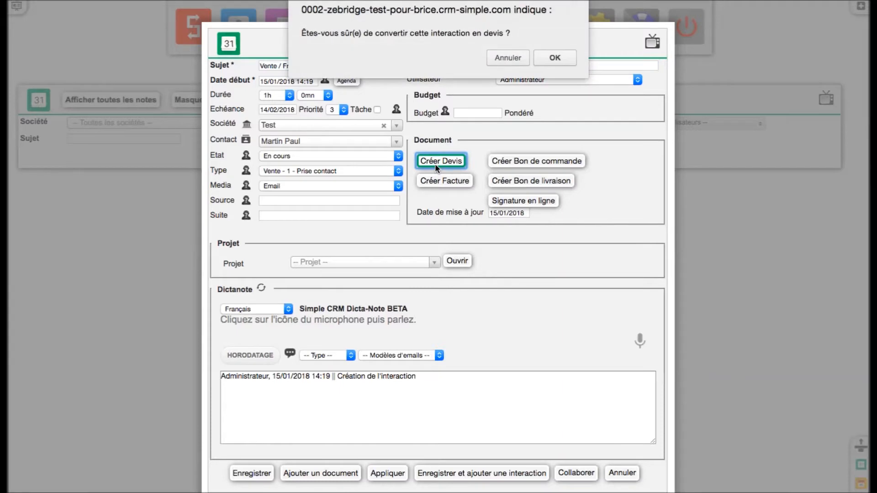
pyautogui.click(547, 57)
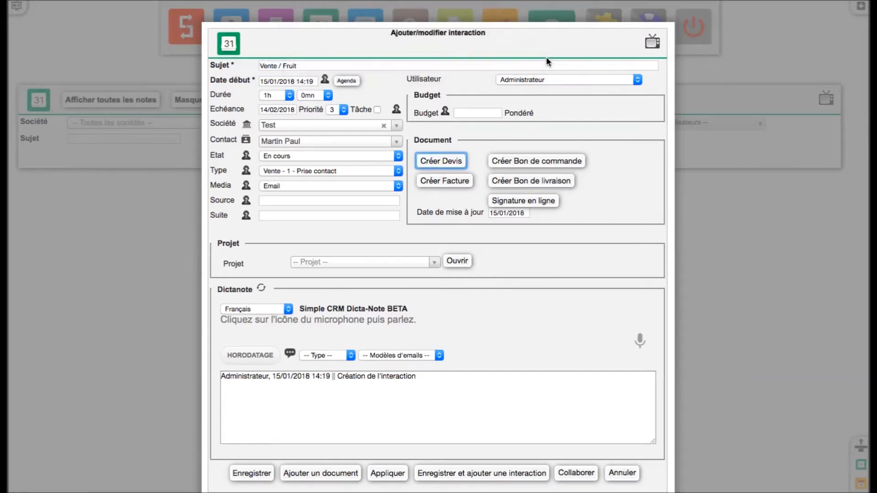
# Add a product line from the Fruit category to the quote and choose the document template "Super Brice - Devis SuperBrice"
pyautogui.scroll(-15, 546, 56)
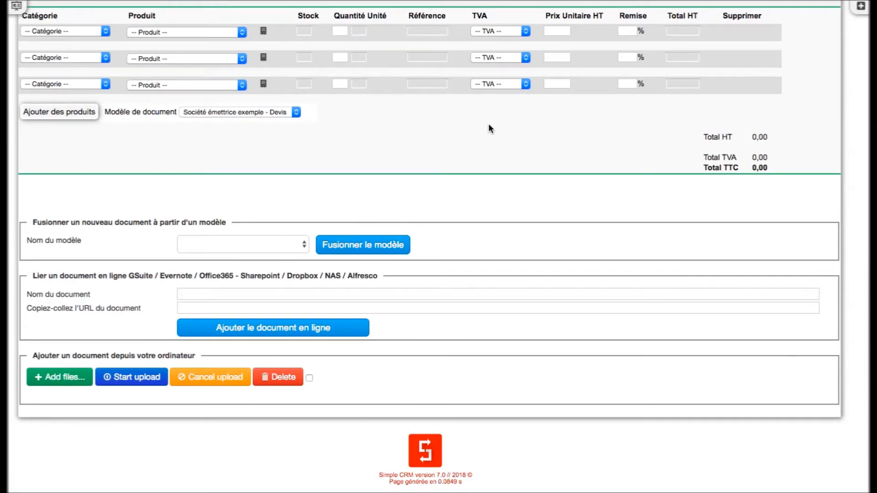
pyautogui.scroll(15, 489, 129)
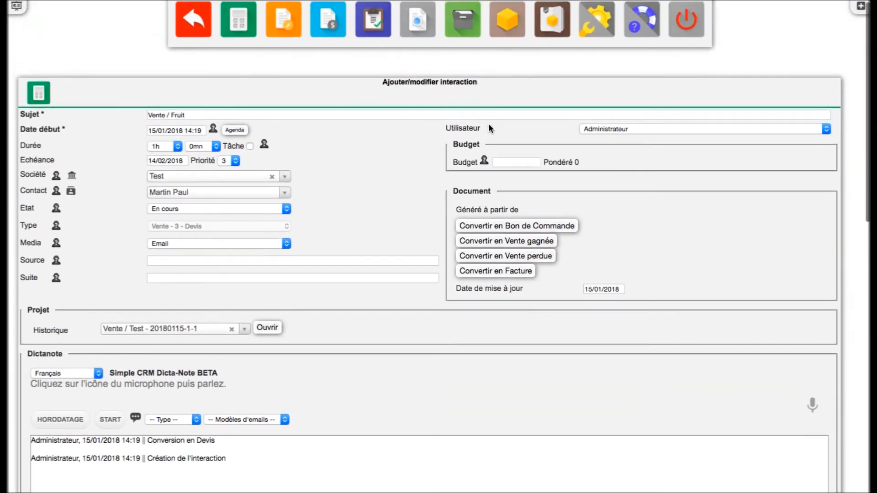
pyautogui.scroll(-12, 344, 215)
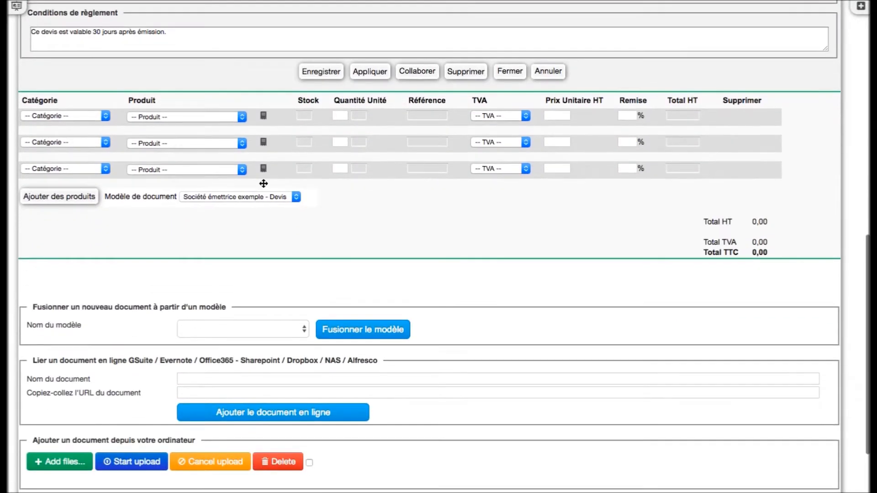
pyautogui.click(102, 116)
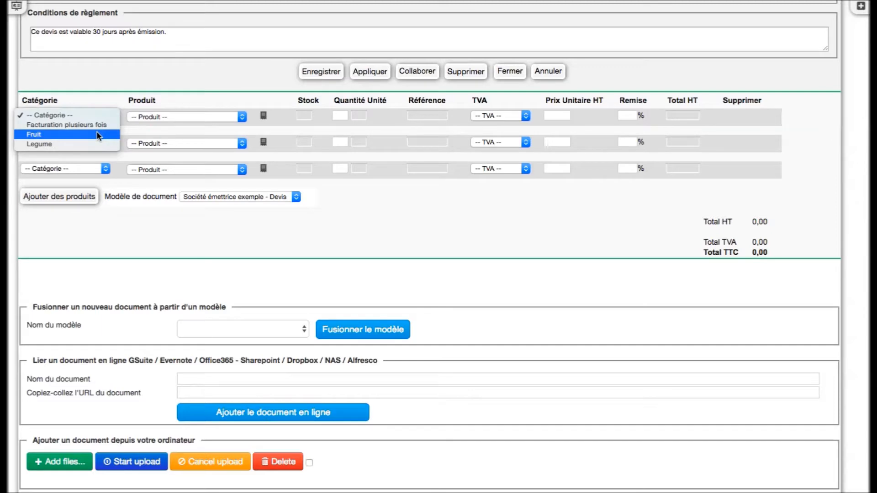
pyautogui.click(97, 135)
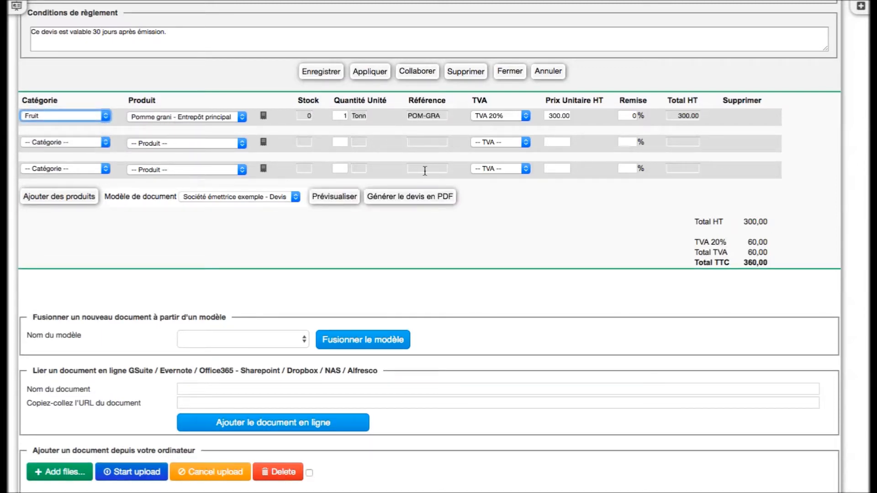
pyautogui.click(261, 197)
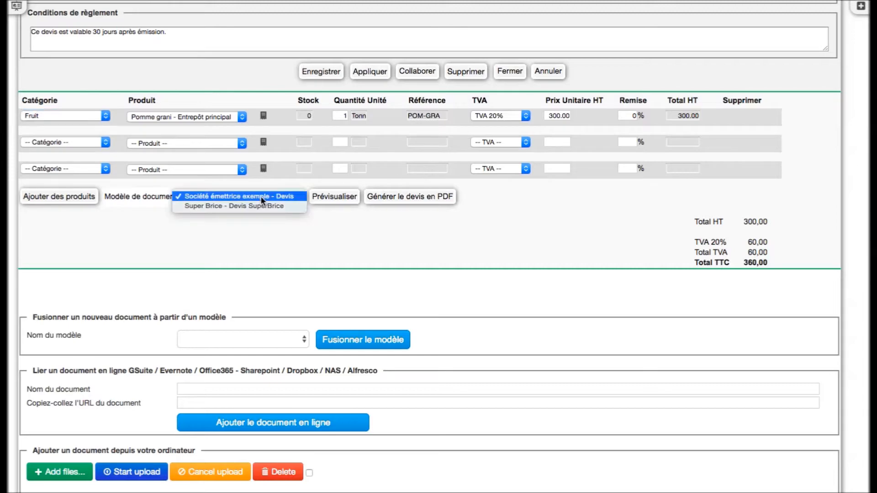
pyautogui.click(261, 206)
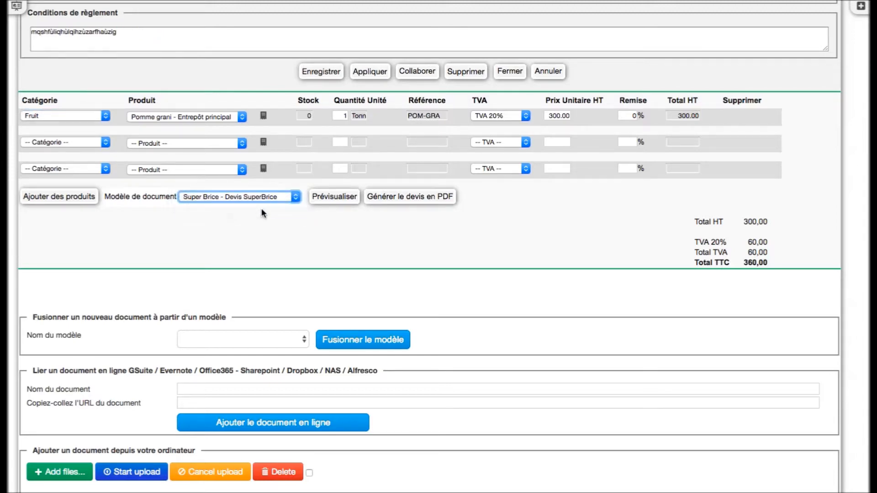
# Preview the quote document and look over its layout, product line, totals and payment conditions
pyautogui.click(338, 201)
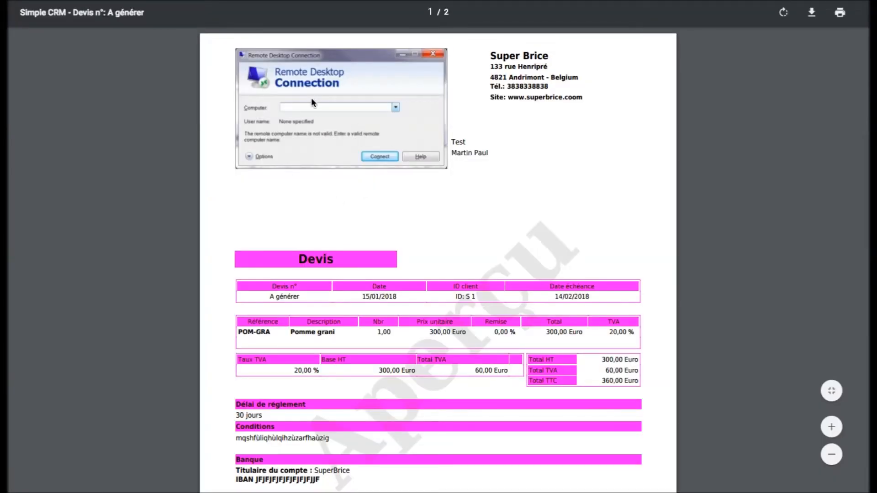
pyautogui.scroll(-5, 312, 100)
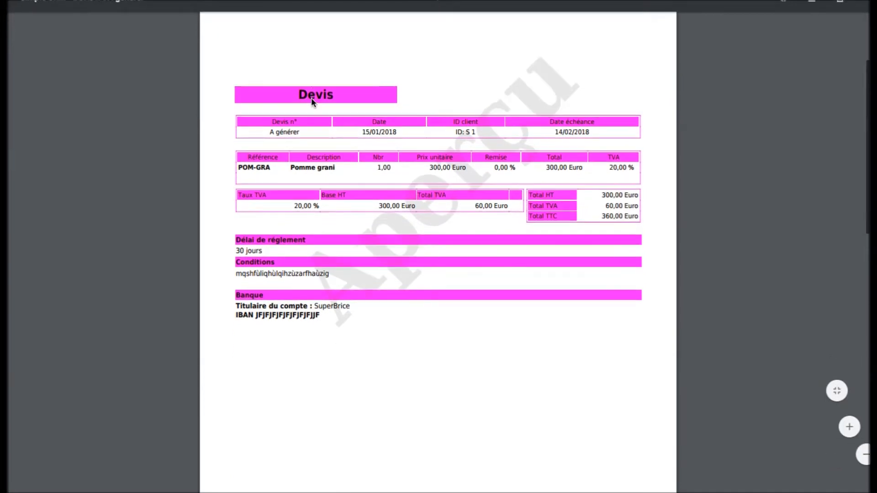
pyautogui.scroll(-3, 312, 101)
pyautogui.scroll(8, 312, 101)
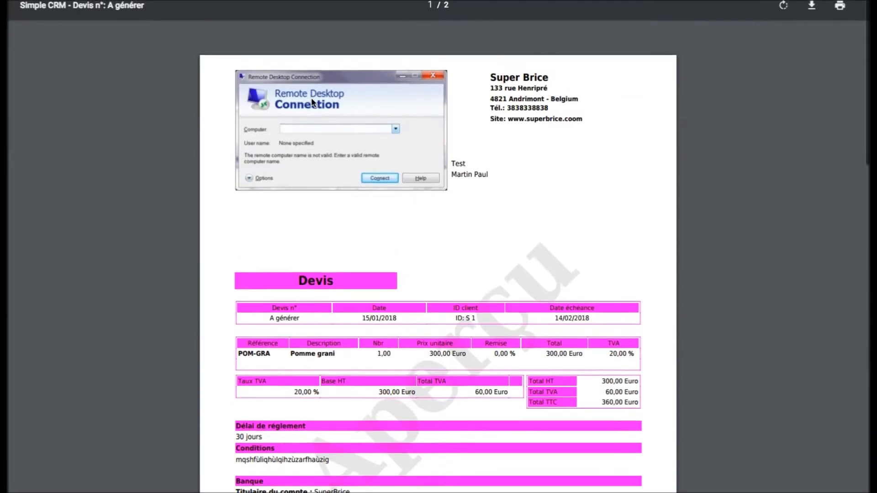
pyautogui.scroll(-1, 313, 101)
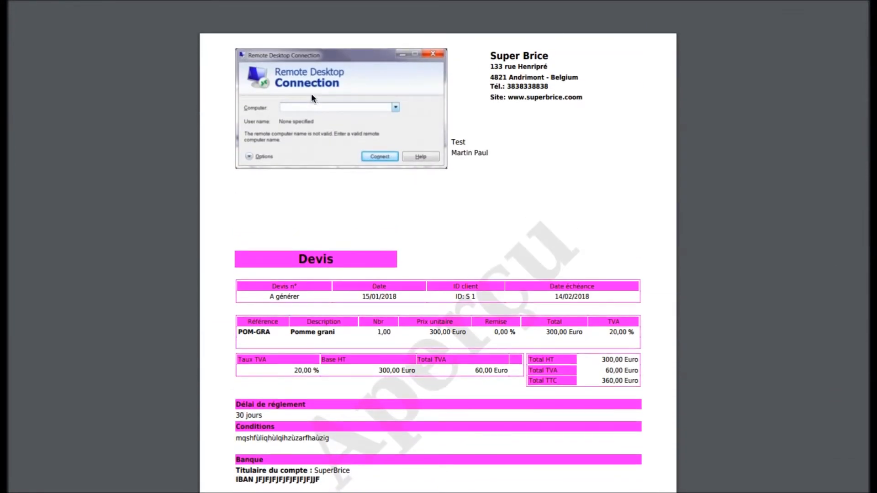
pyautogui.moveTo(303, 9)
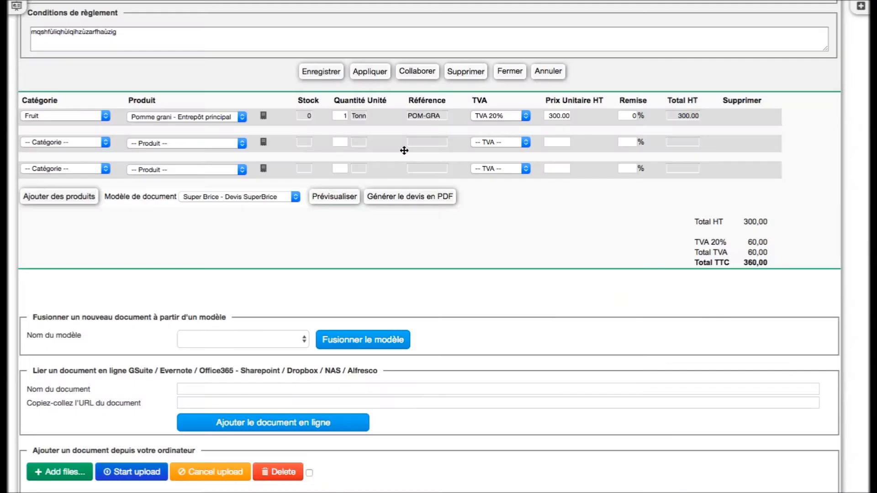
# Generate the quote as a PDF and locate the file among the quote's attached documents
pyautogui.click(414, 203)
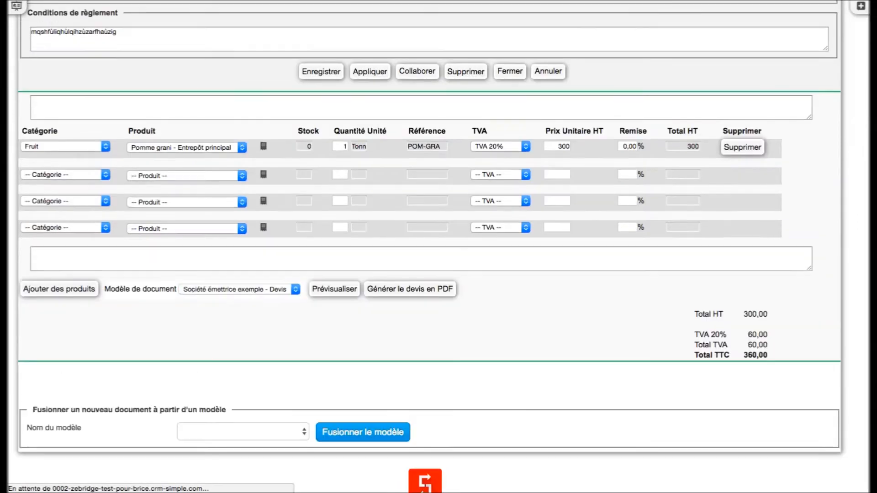
pyautogui.scroll(-5, 259, 237)
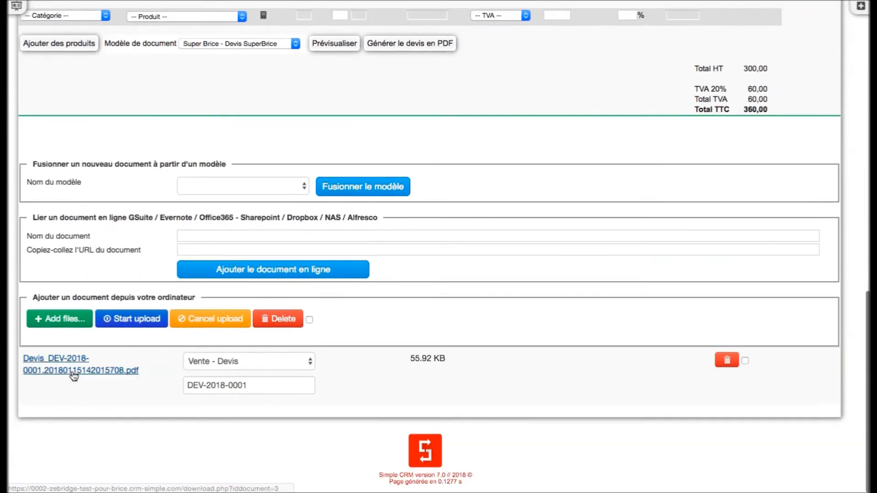
# Choose the Vente type and the "E-mail d'envoi de devis" email template for the quote, and save the quote
pyautogui.scroll(14, 507, 270)
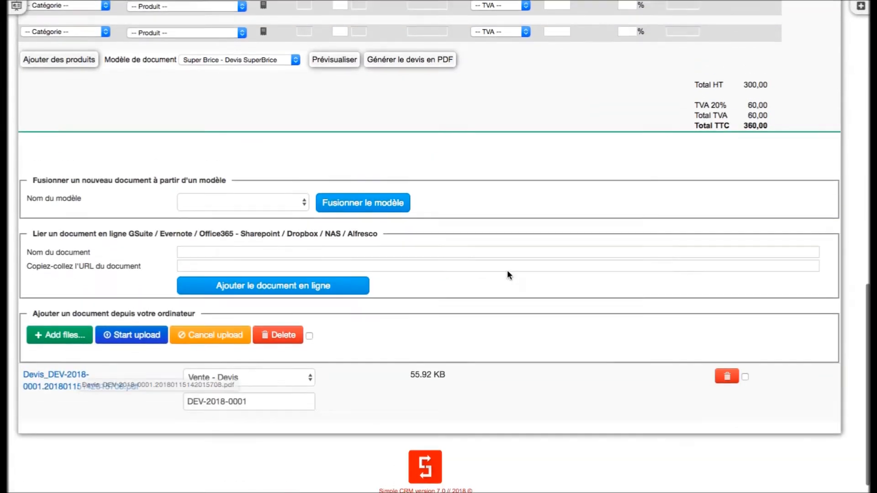
pyautogui.scroll(1, 507, 270)
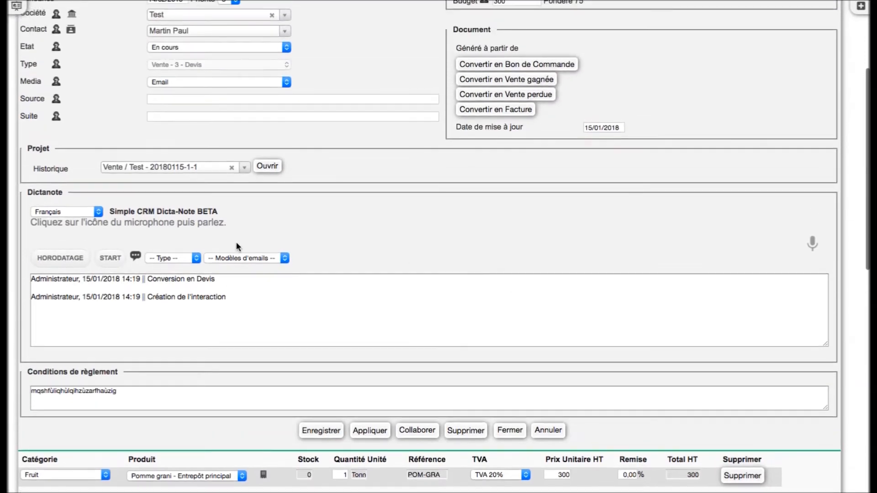
pyautogui.click(188, 259)
pyautogui.click(178, 354)
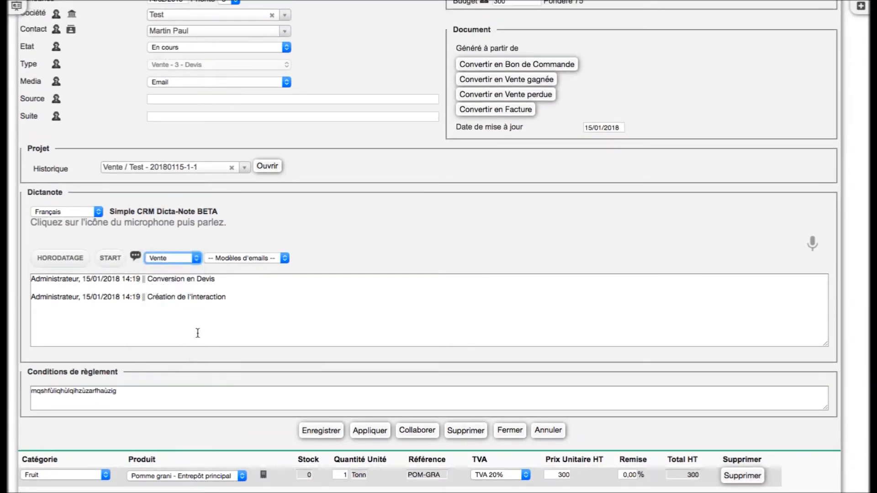
pyautogui.click(260, 260)
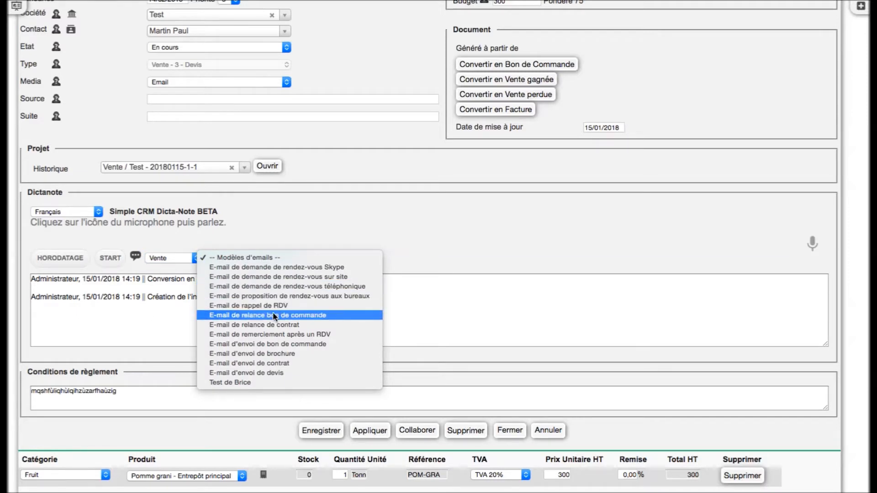
pyautogui.click(269, 373)
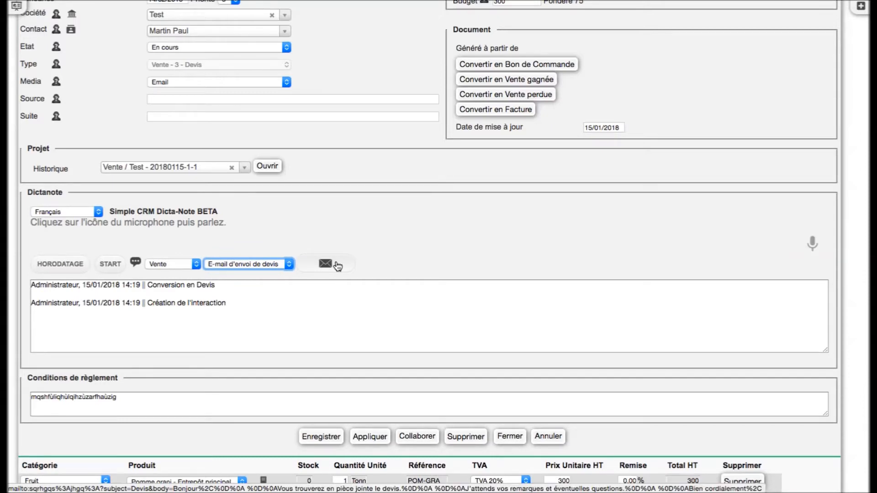
pyautogui.click(320, 438)
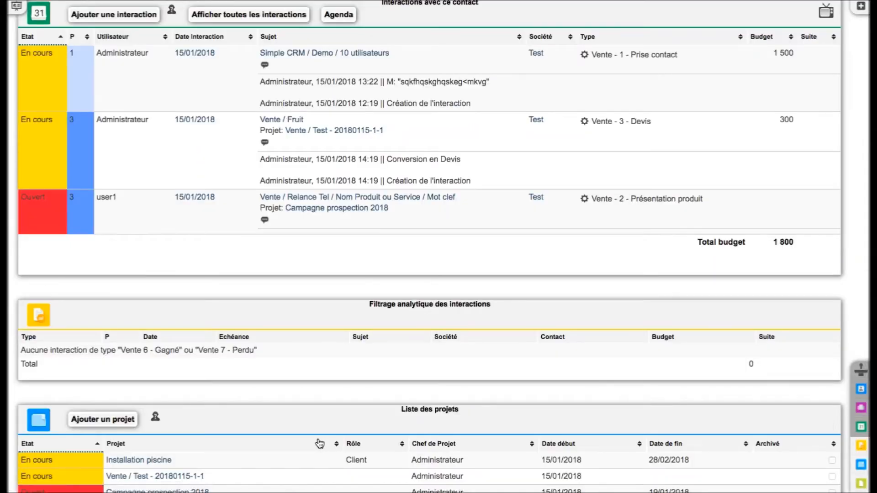
# Return to the home dashboard and reopen the "Vente / Fruit" quote from the interactions list
pyautogui.scroll(20, 320, 443)
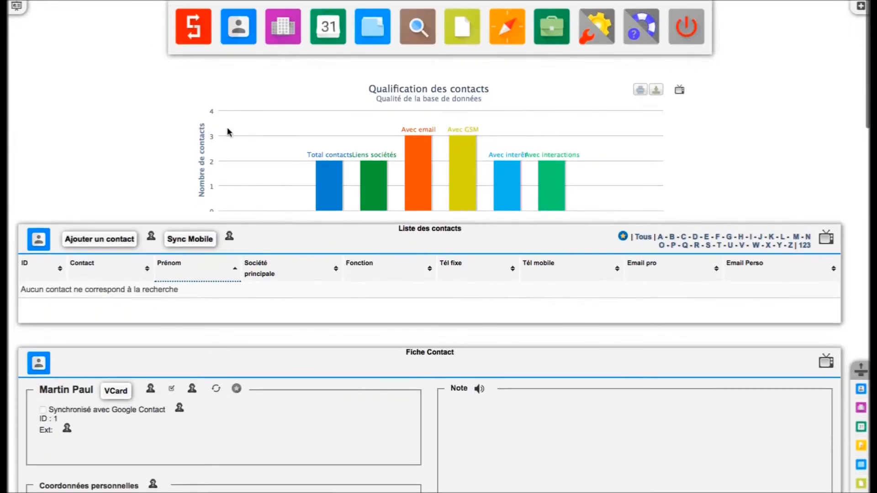
pyautogui.click(195, 45)
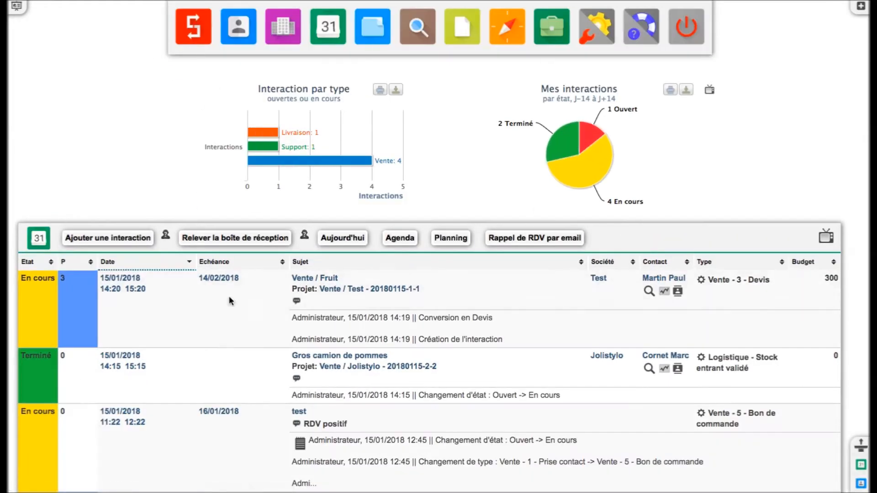
pyautogui.click(315, 279)
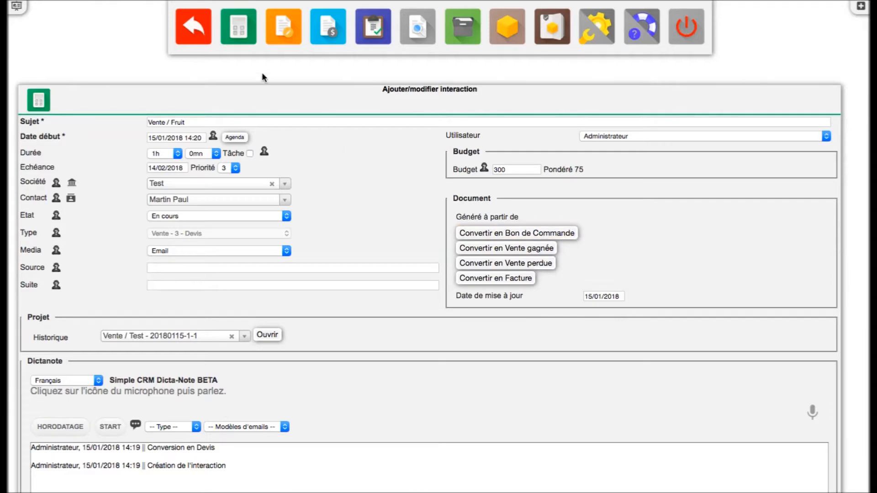
# Open the quotes list and convert the "Vente / Fruit" quote into a Bon de Commande
pyautogui.click(243, 33)
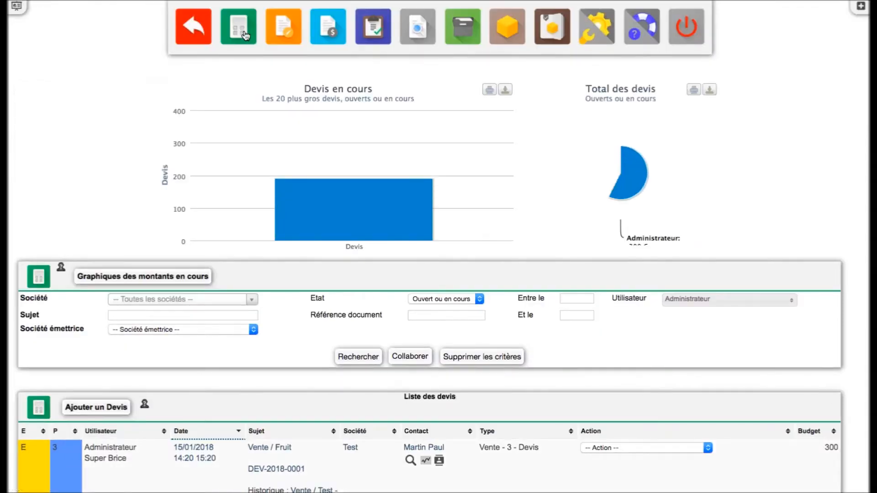
pyautogui.scroll(-5, 140, 156)
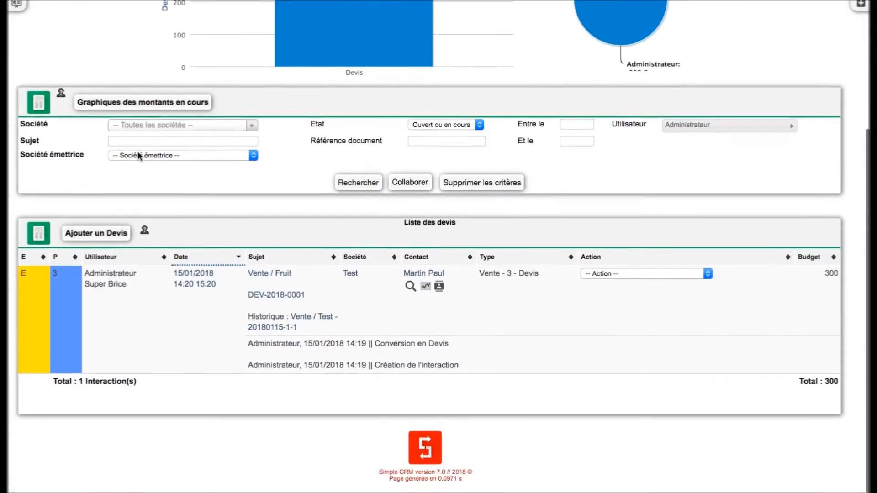
pyautogui.click(674, 276)
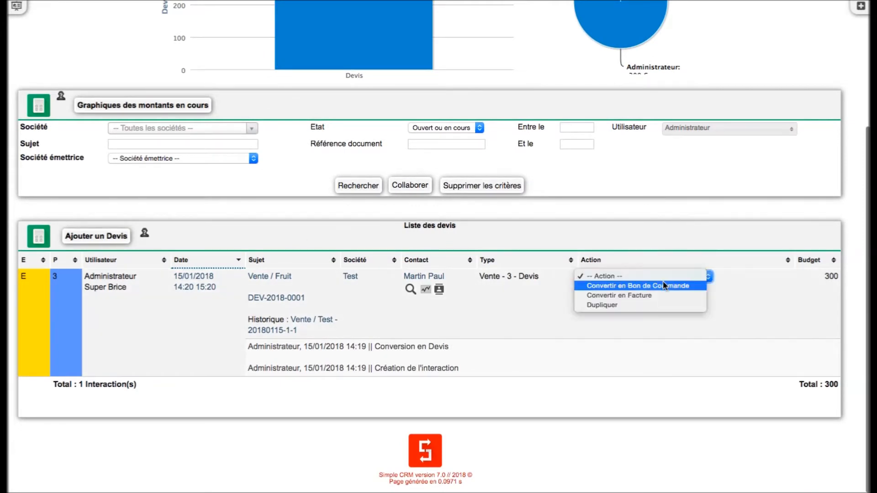
pyautogui.click(663, 286)
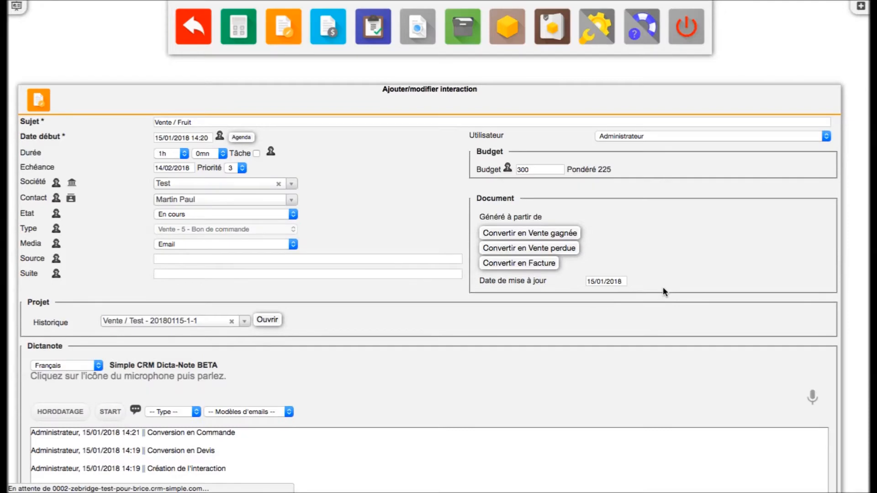
# Set the Pomme grani line's quantity to 1.5 and its discount to 2% in the purchase order
pyautogui.scroll(-10, 383, 312)
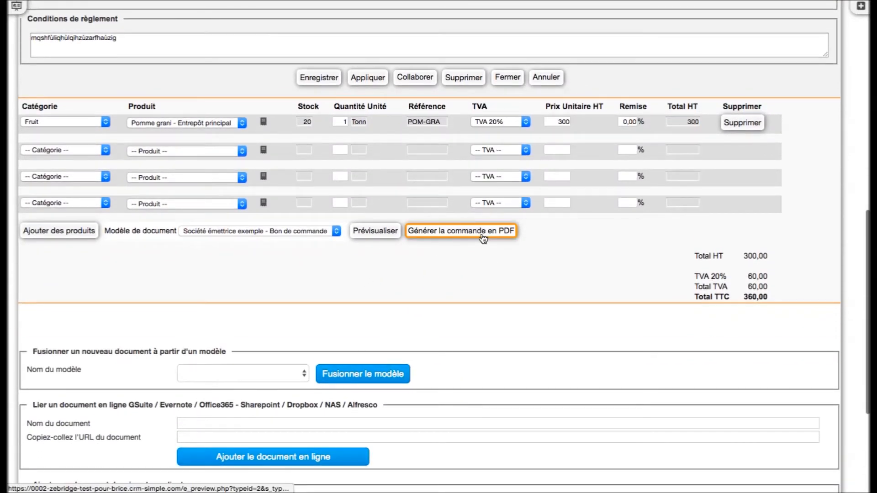
pyautogui.click(345, 123)
pyautogui.press('BackSpace')
pyautogui.write('1')
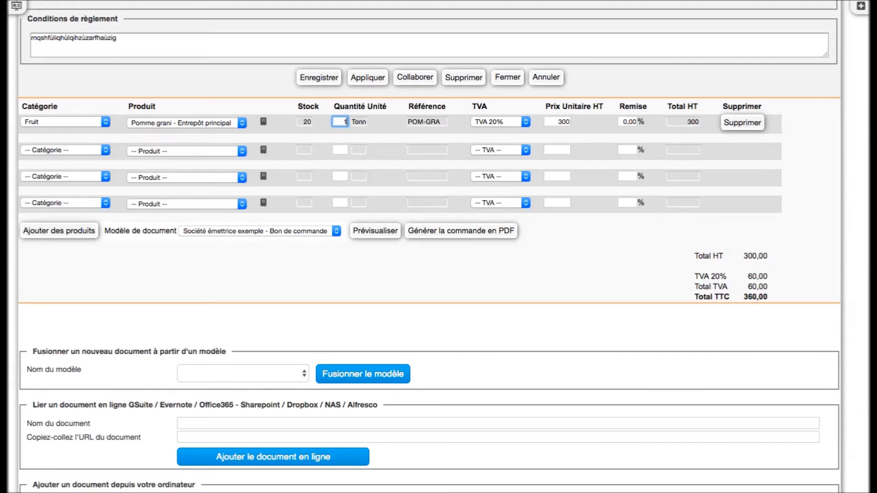
pyautogui.write('.5')
pyautogui.click(628, 119)
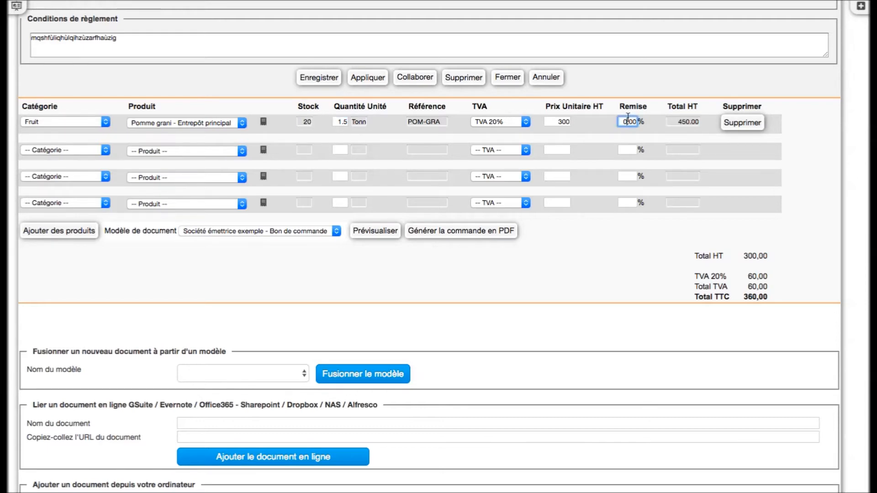
pyautogui.write('2')
pyautogui.click(623, 305)
# Preview the purchase order document, look over its product line, totals and conditions, and close the preview
pyautogui.click(372, 232)
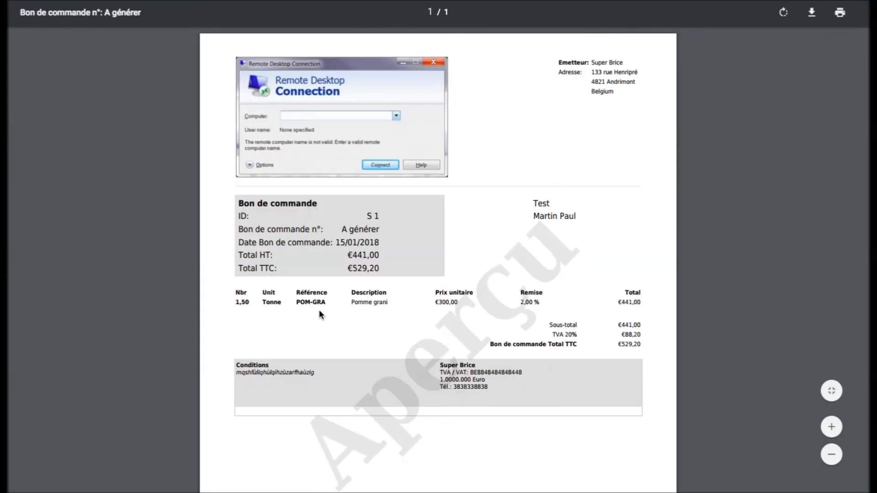
pyautogui.scroll(-3, 319, 310)
pyautogui.scroll(3, 319, 310)
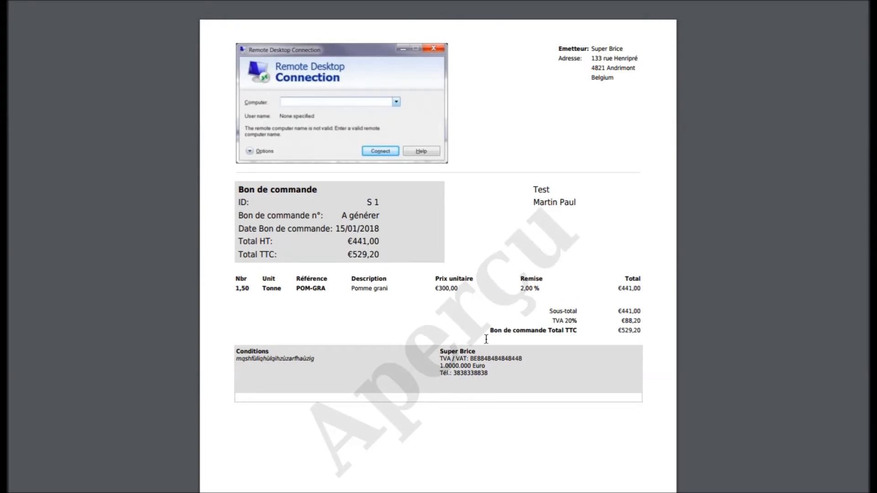
pyautogui.press('Escape')
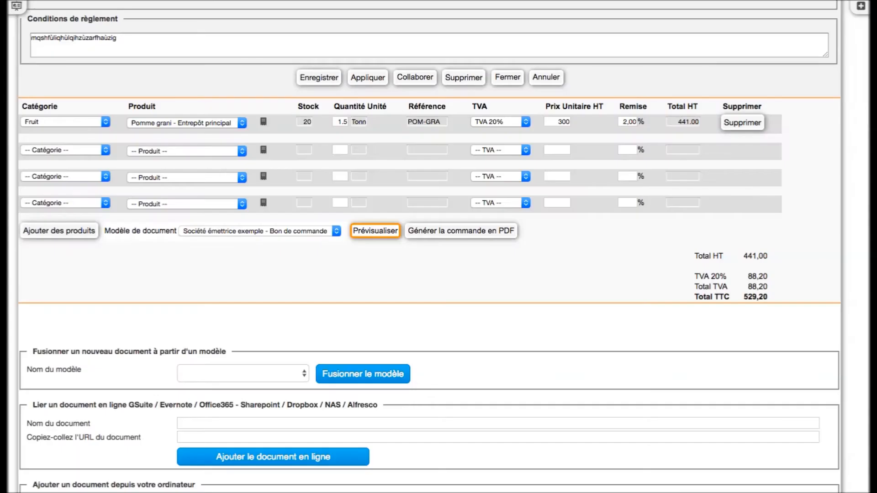
# Generate the purchase order as a PDF and check the order's attached documents
pyautogui.click(456, 233)
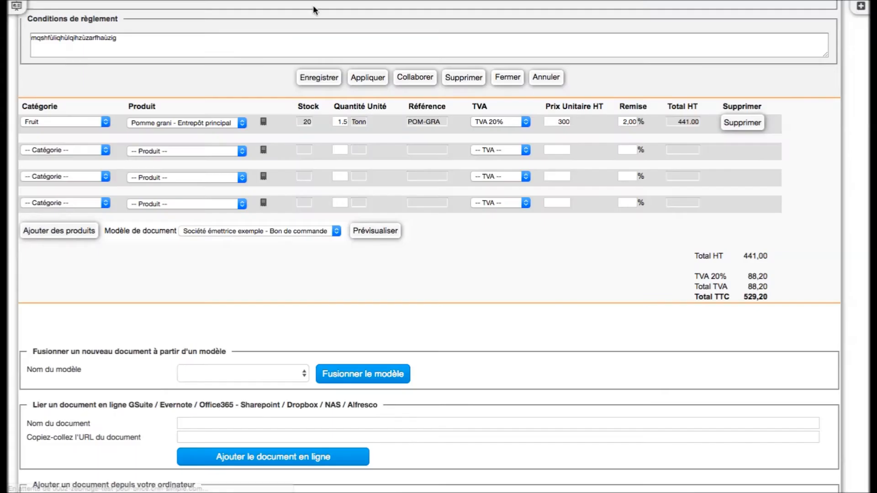
pyautogui.scroll(-9, 305, 281)
pyautogui.scroll(2, 308, 283)
pyautogui.scroll(7, 309, 284)
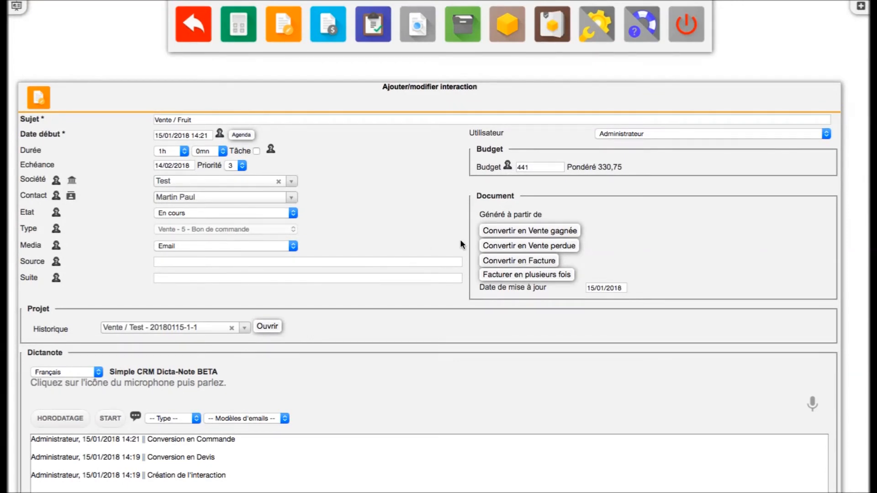
# Convert the purchase order into a Vente gagnée, check the converted record, and save it
pyautogui.click(502, 232)
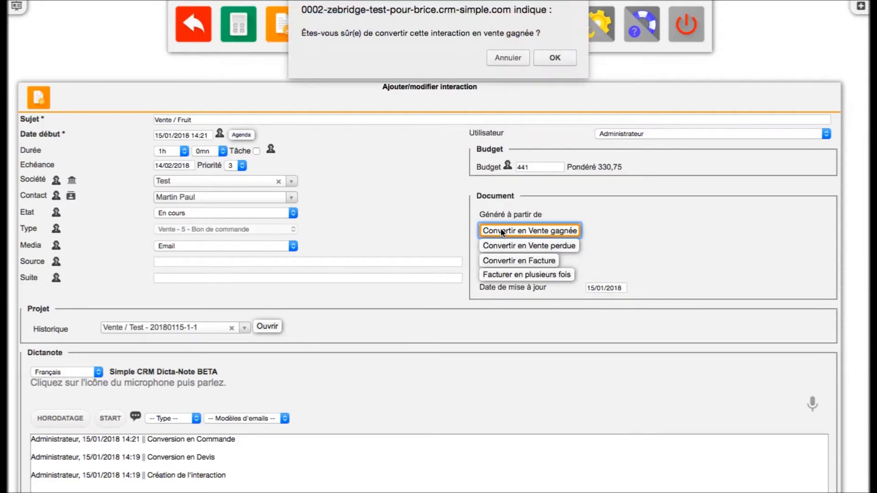
pyautogui.click(553, 58)
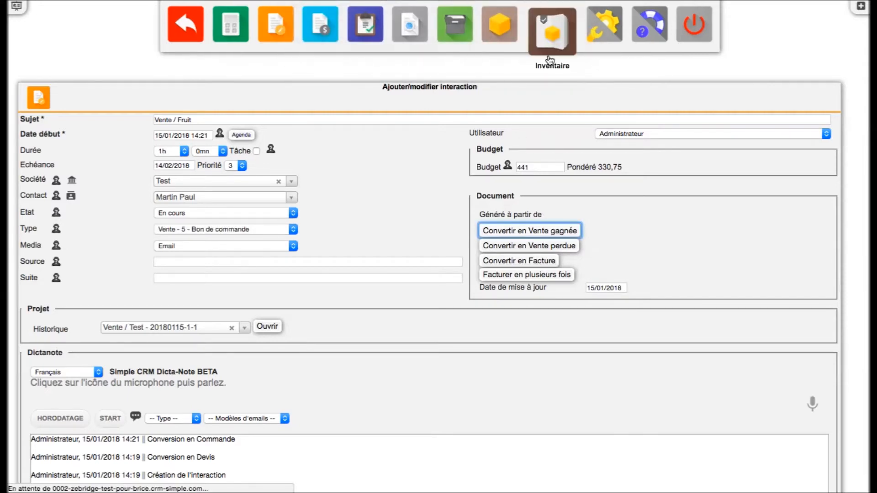
pyautogui.scroll(-15, 551, 61)
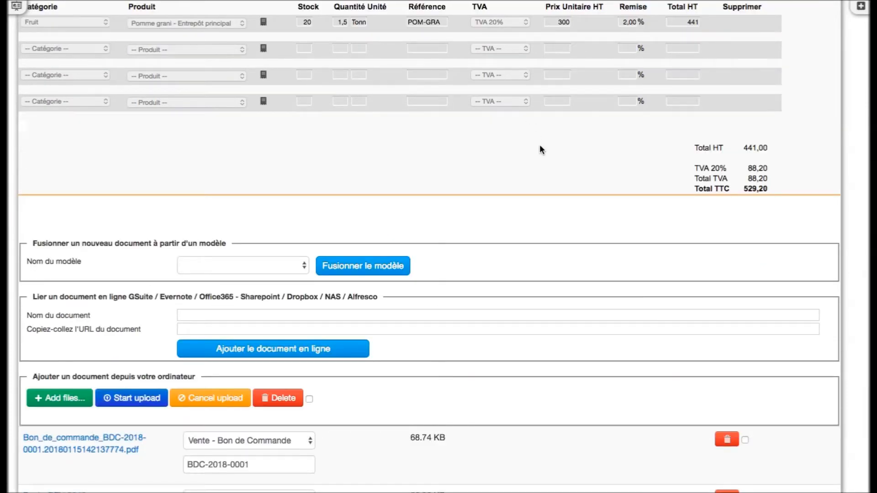
pyautogui.scroll(10, 540, 146)
pyautogui.scroll(2, 539, 146)
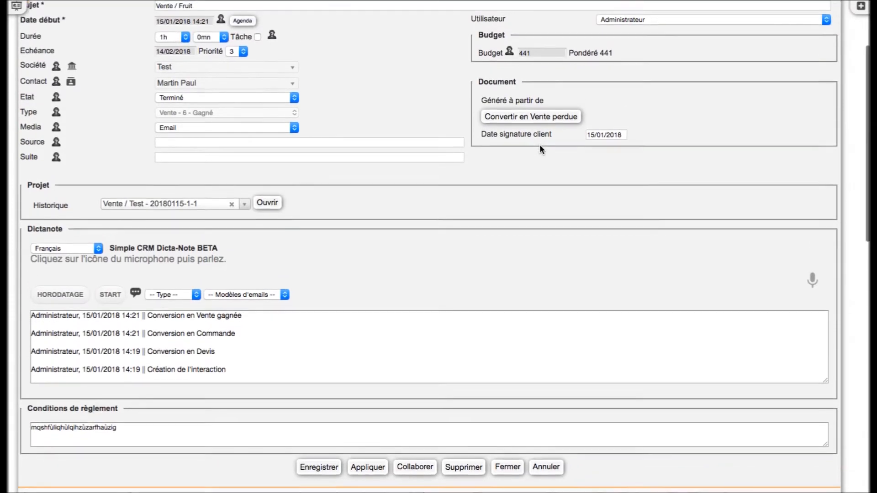
pyautogui.scroll(-6, 539, 145)
pyautogui.click(320, 276)
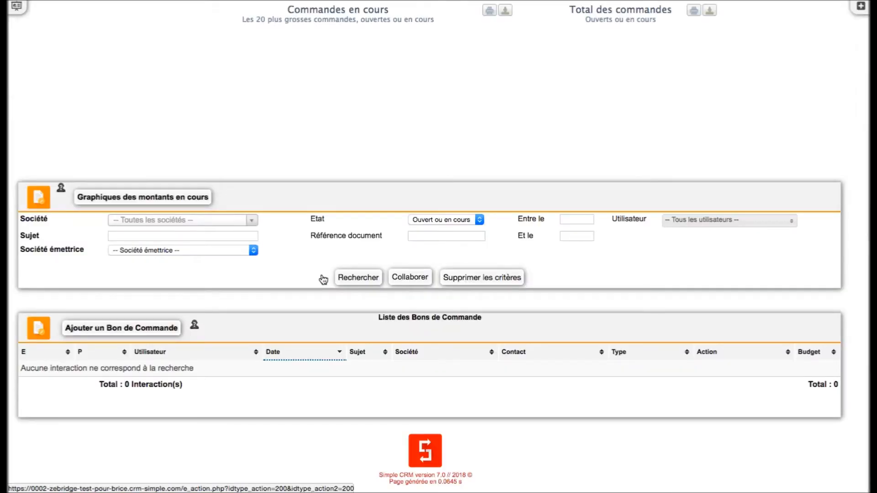
# Open the invoices list and look over the invoice entry for the "Vente / Fruit" sale
pyautogui.scroll(3, 315, 246)
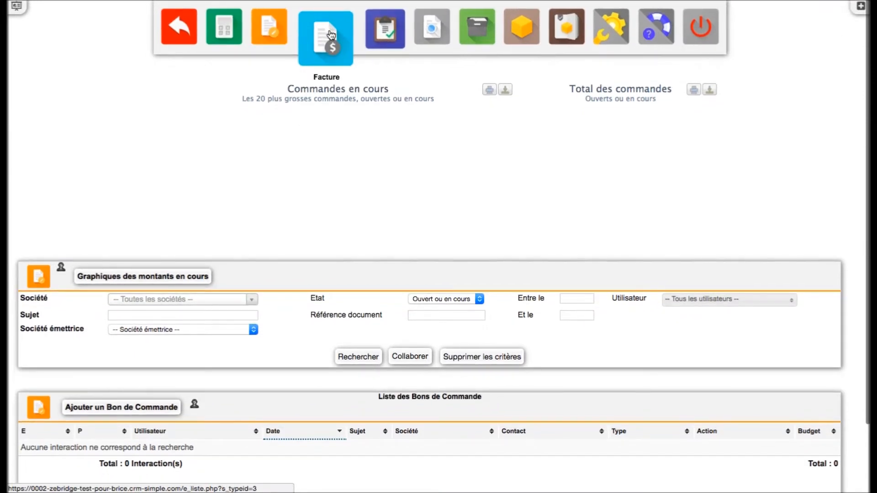
pyautogui.click(332, 36)
pyautogui.scroll(-3, 140, 158)
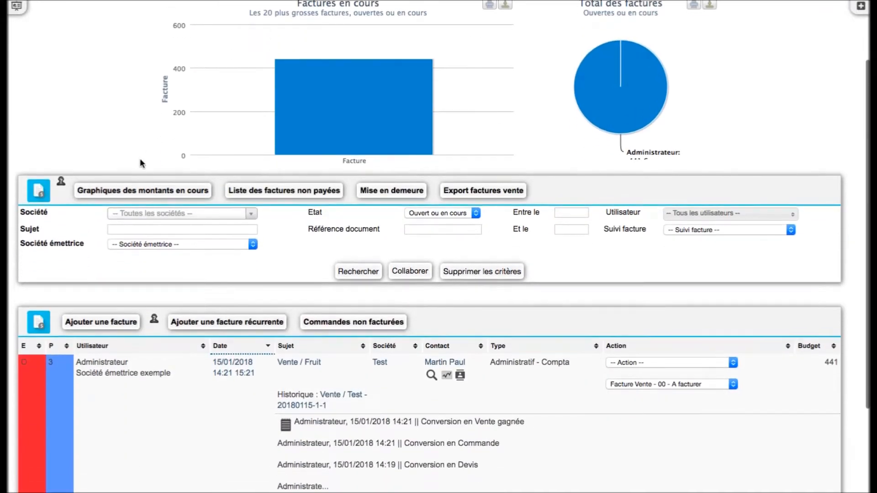
pyautogui.scroll(-5, 140, 158)
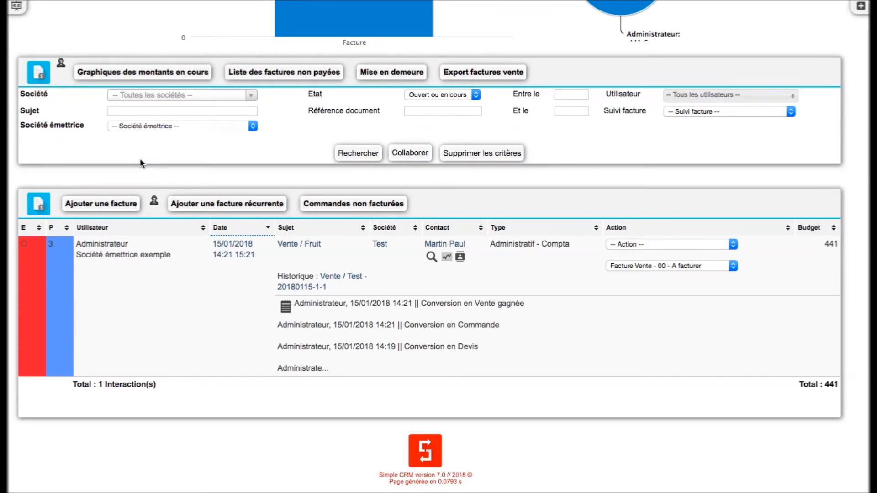
# Open the report of uninvoiced orders (Cdes non Fact.) from the Rapports category of modules
pyautogui.click(350, 204)
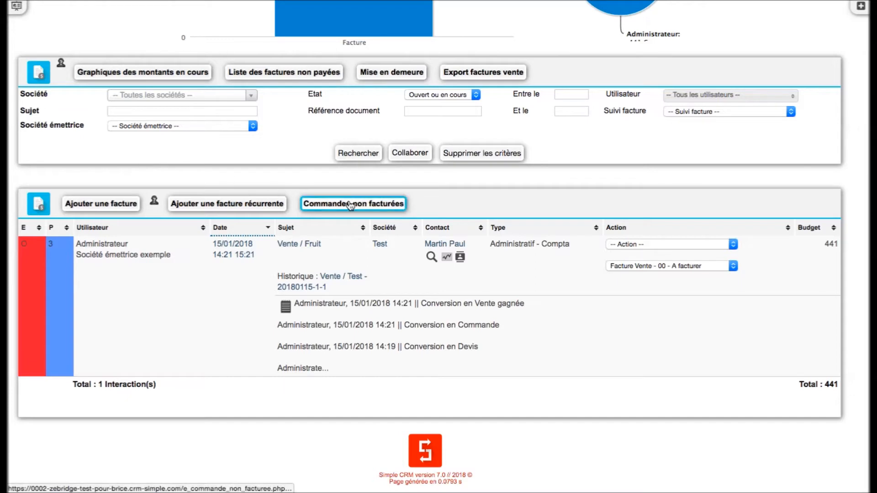
pyautogui.click(341, 202)
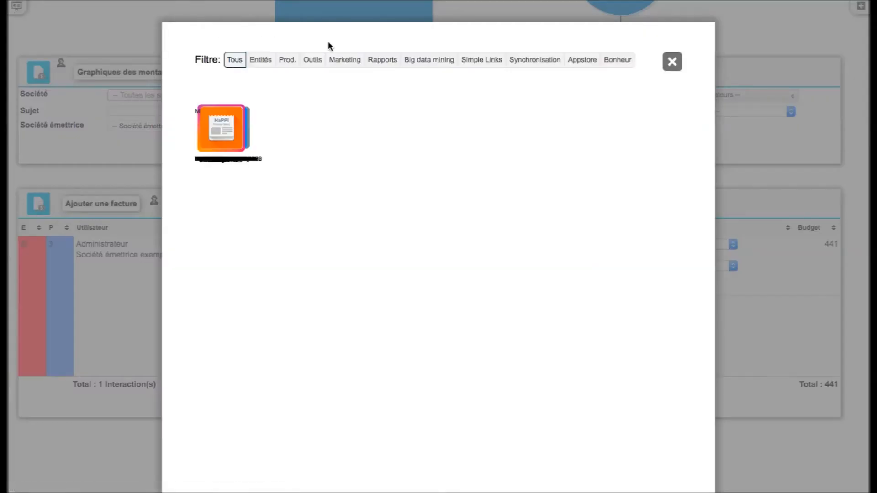
pyautogui.click(380, 63)
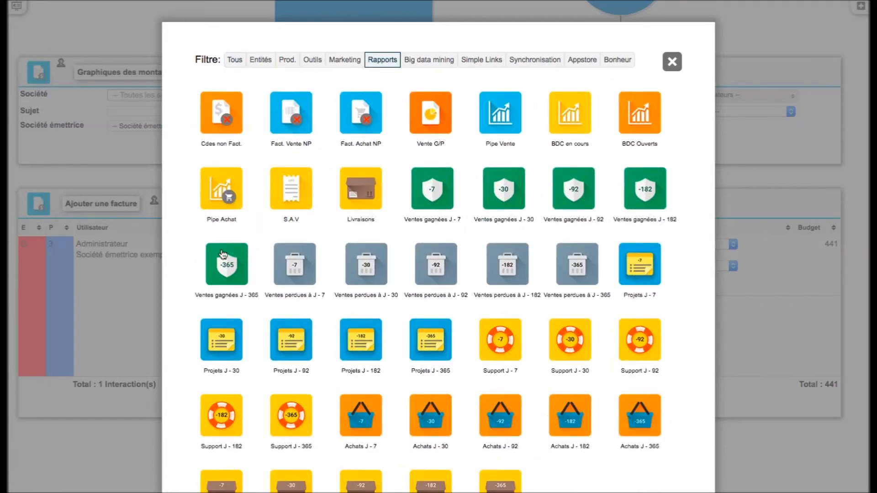
pyautogui.click(226, 129)
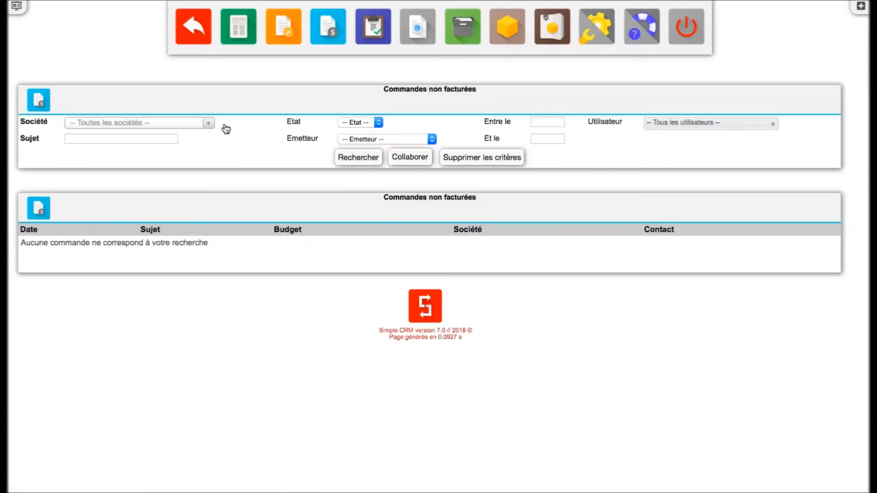
# Return to the invoices list, open the "Vente / Fruit" invoice, and review its details, payment conditions and product line
pyautogui.click(336, 36)
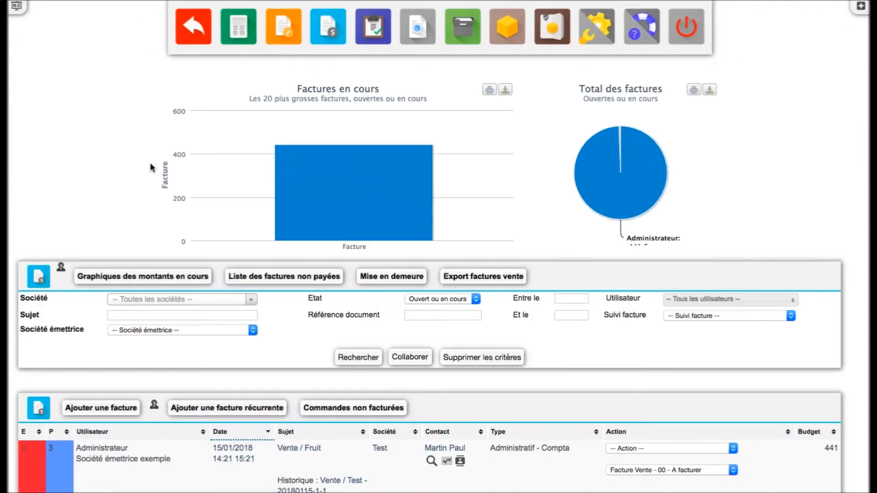
pyautogui.scroll(-5, 127, 168)
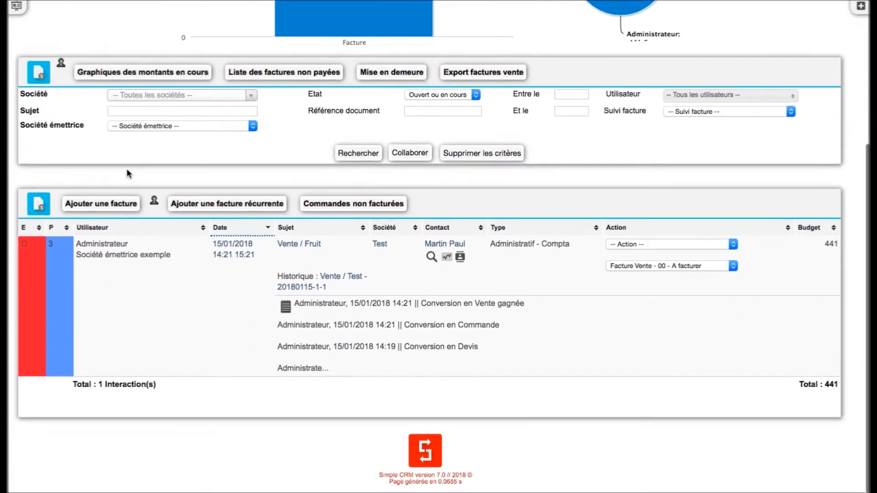
pyautogui.click(304, 245)
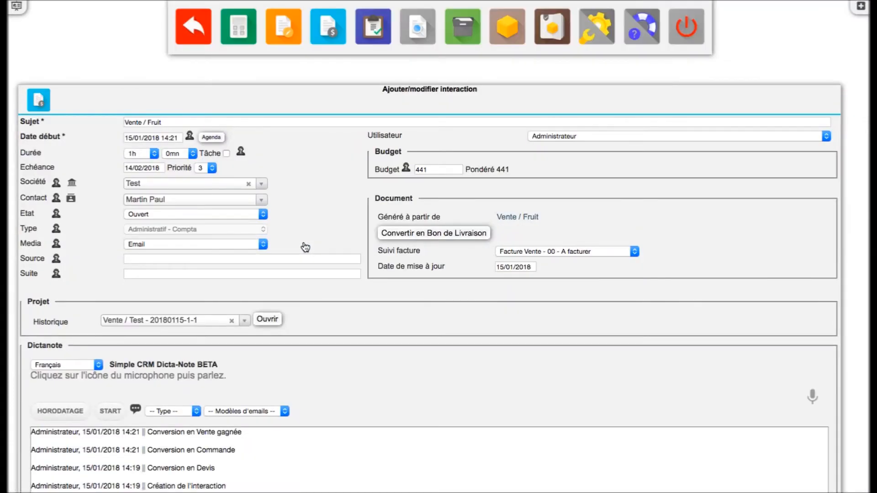
pyautogui.scroll(-5, 305, 247)
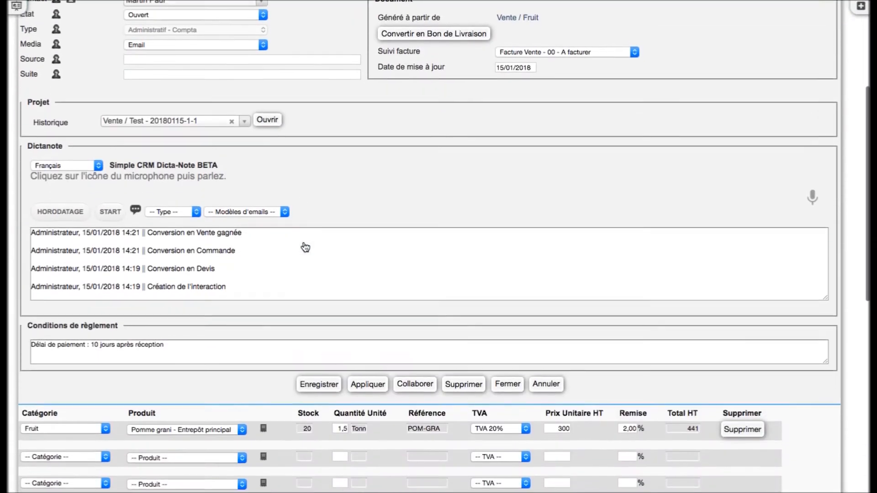
pyautogui.scroll(-10, 305, 247)
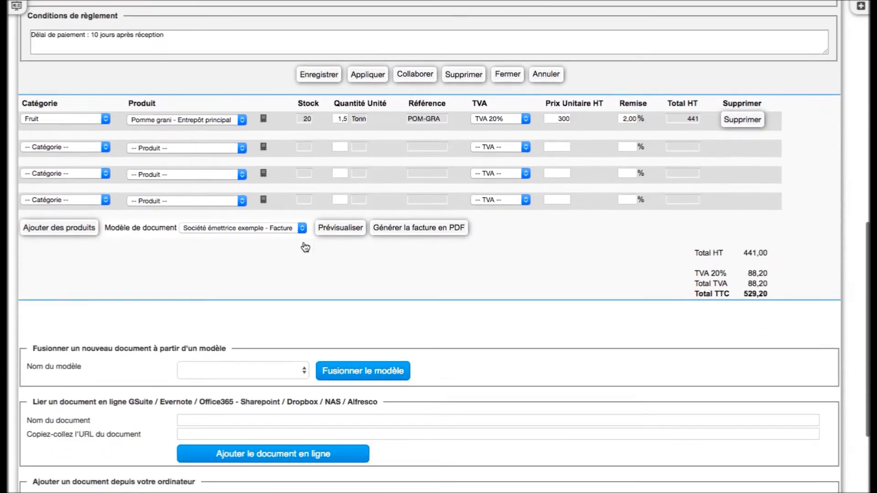
pyautogui.scroll(3, 304, 246)
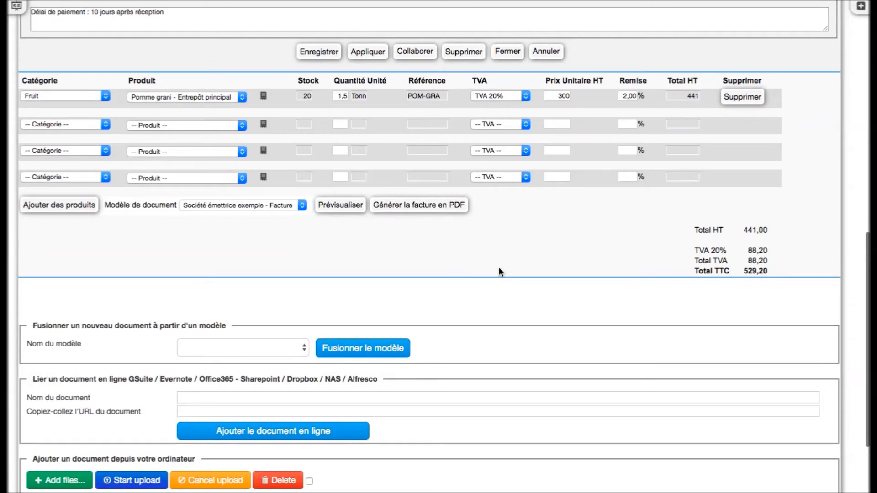
pyautogui.scroll(12, 499, 272)
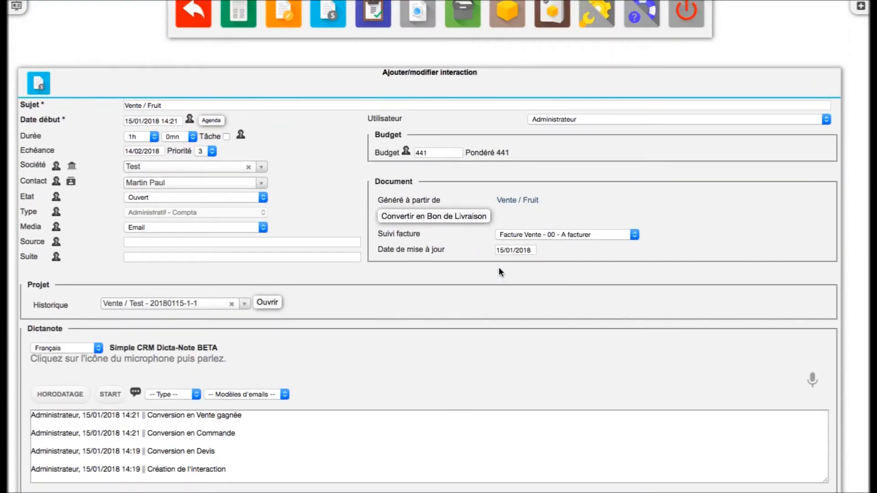
# Generate the invoice as a PDF, confirm the generation, view the document, and return to the invoice record
pyautogui.scroll(-10, 499, 272)
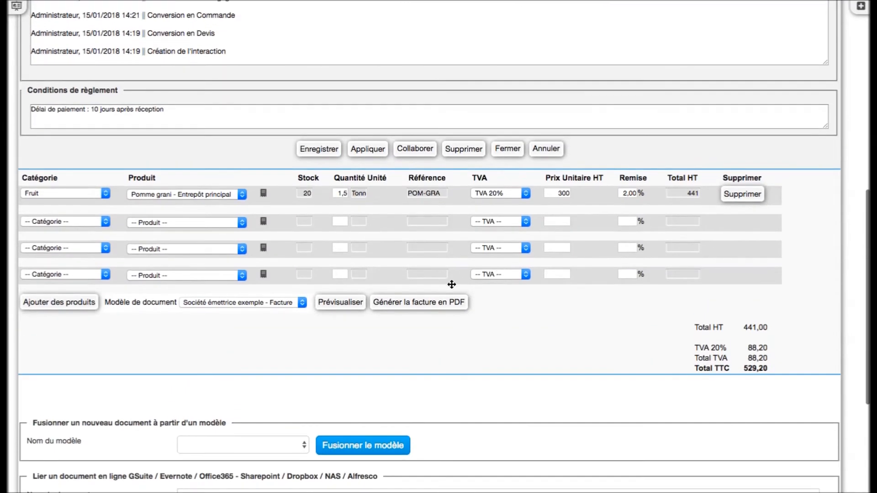
pyautogui.click(413, 307)
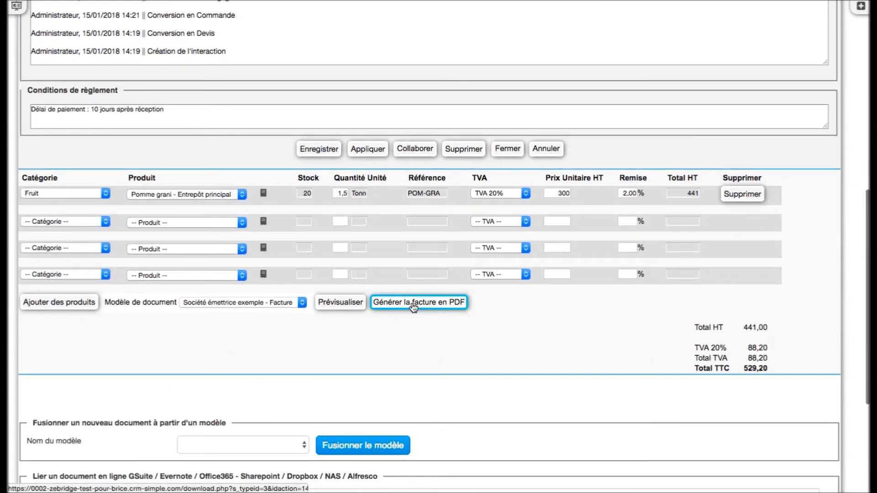
pyautogui.click(555, 79)
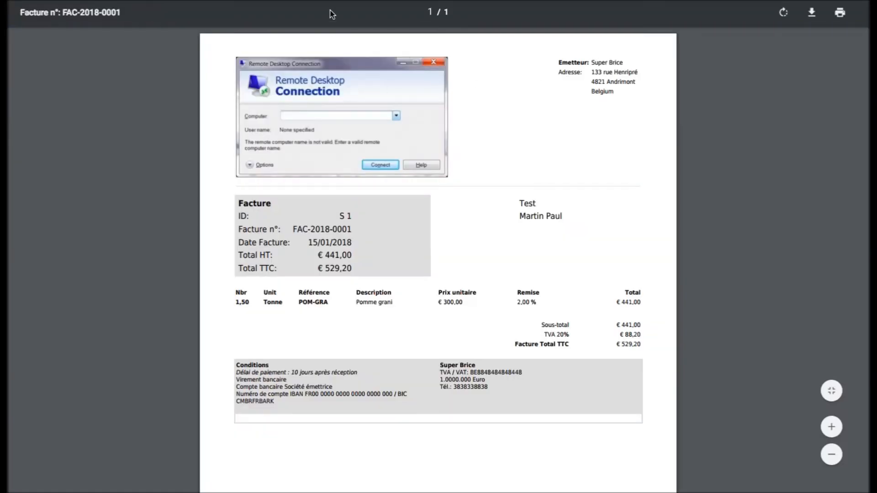
pyautogui.hotkey('ctrl', 'w')
pyautogui.scroll(10, 371, 137)
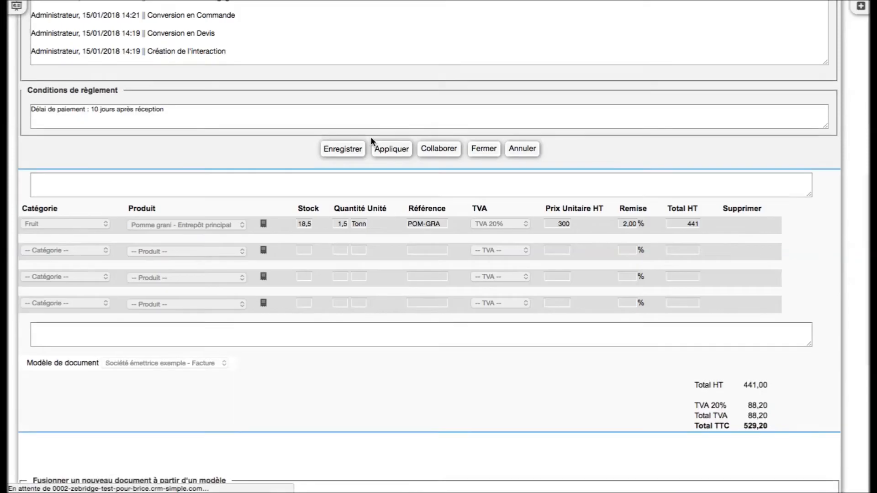
# Convert the "Vente / Fruit" invoice into a credit note (Avoir) and confirm its creation
pyautogui.scroll(2, 371, 141)
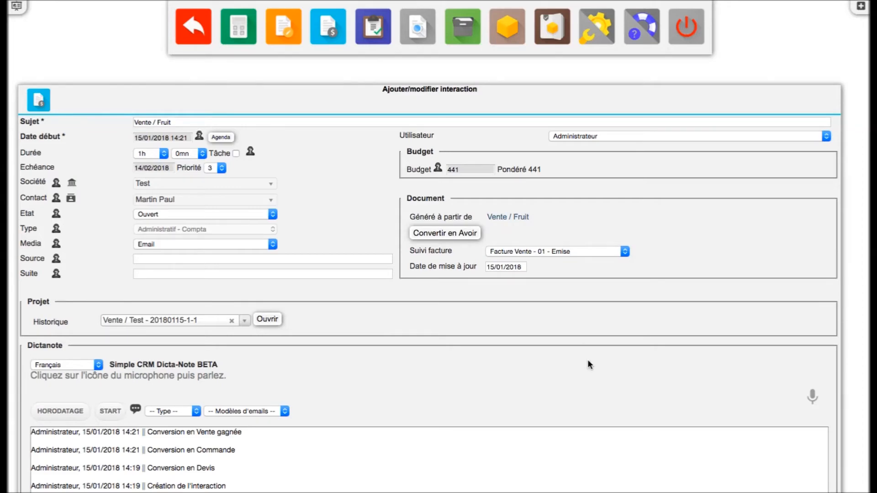
pyautogui.scroll(-10, 587, 360)
pyautogui.scroll(8, 587, 360)
pyautogui.click(465, 209)
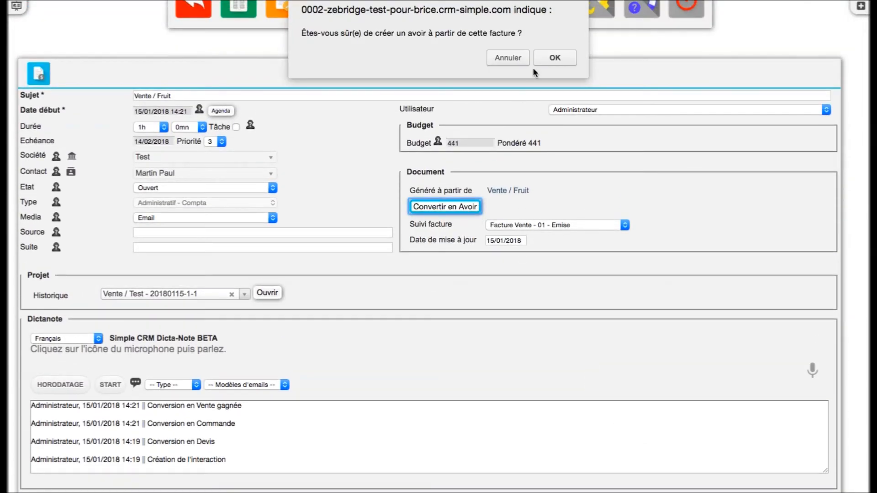
pyautogui.click(556, 58)
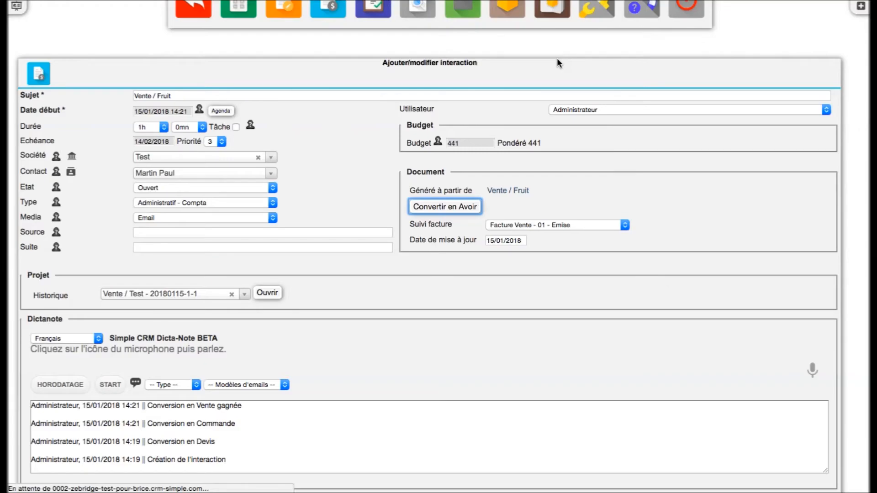
# Generate the credit note as a PDF with the "Société émettrice exemple - Facture" template, confirm the generation, and view the document
pyautogui.scroll(-5, 460, 151)
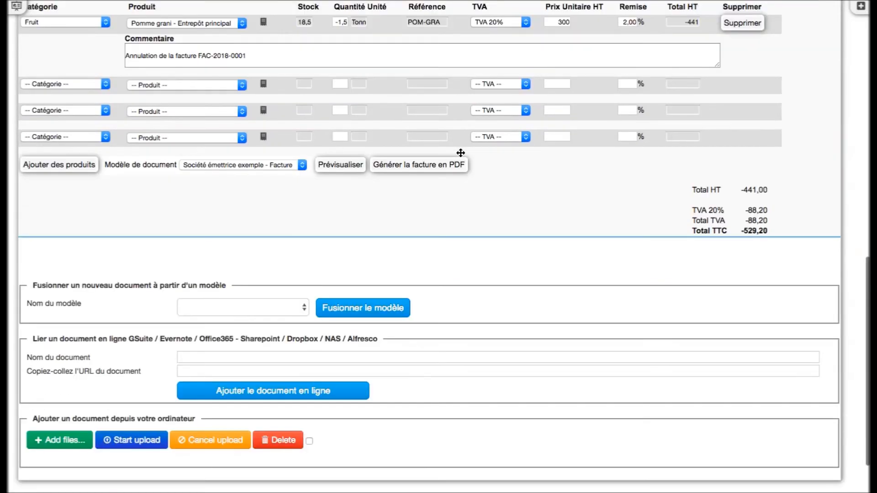
pyautogui.click(430, 169)
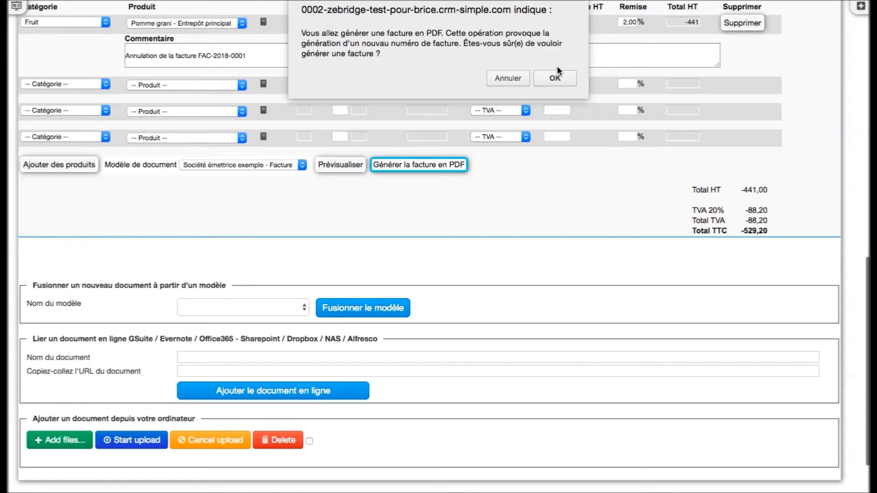
pyautogui.click(509, 79)
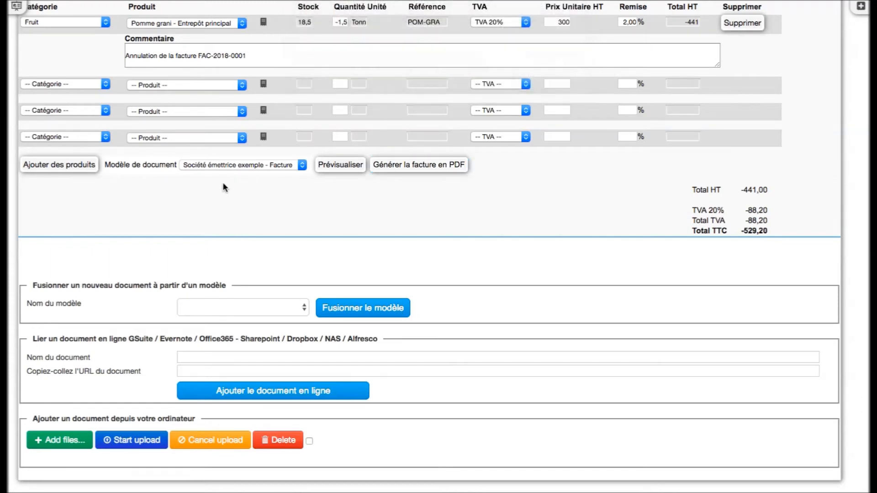
pyautogui.click(249, 170)
pyautogui.click(250, 165)
pyautogui.click(401, 167)
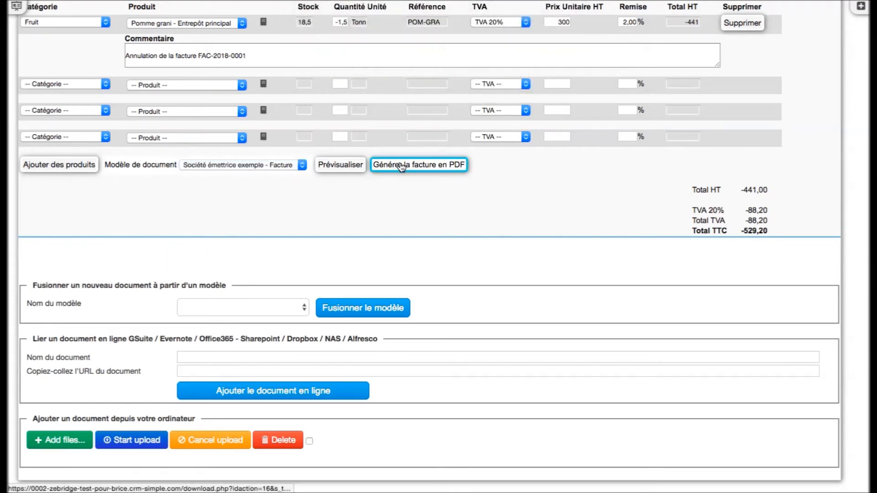
pyautogui.click(550, 78)
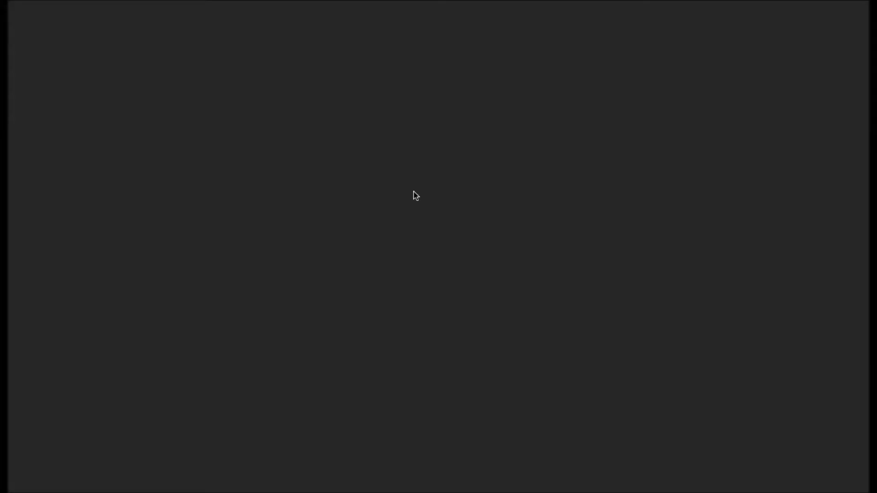
pyautogui.scroll(-2, 364, 257)
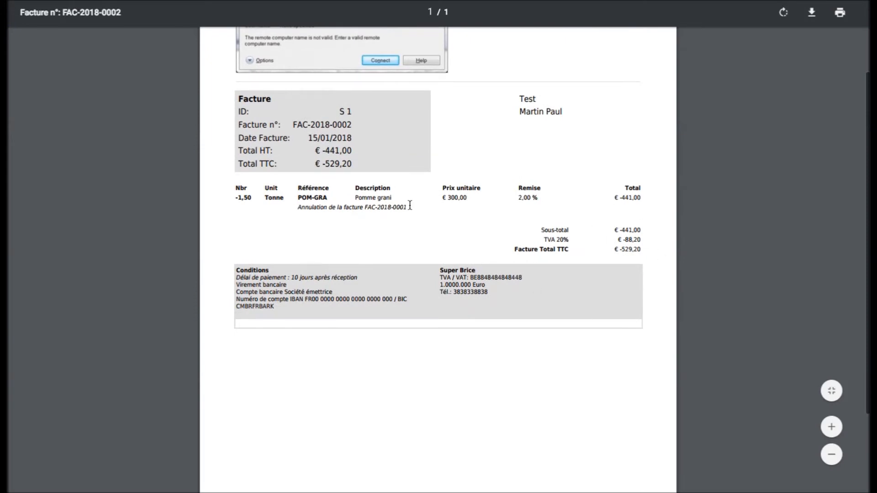
pyautogui.scroll(2, 431, 210)
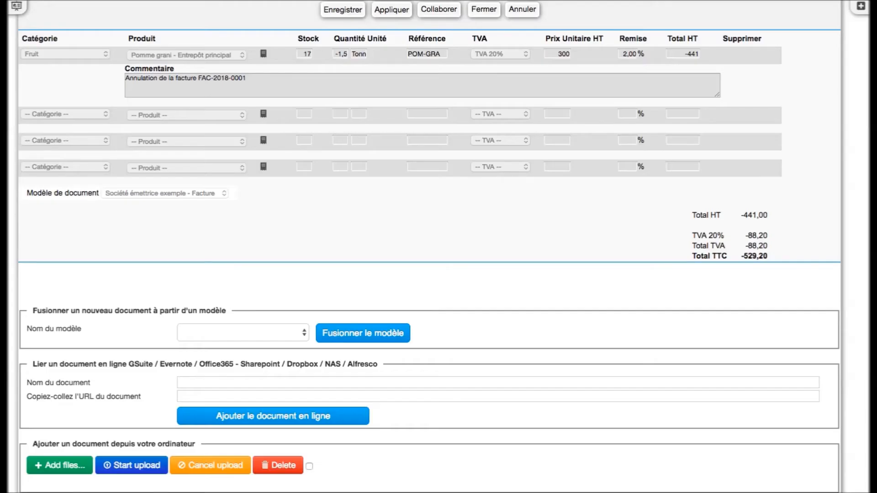
# Save the credit note record, download its FAC-2018-0002 PDF from the invoices list, view it, and return to the list
pyautogui.scroll(3, 343, 149)
pyautogui.click(345, 138)
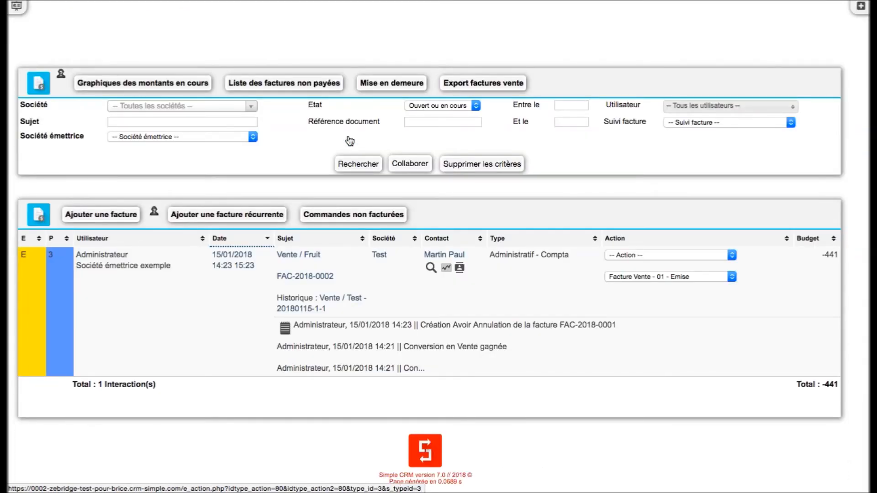
pyautogui.click(319, 277)
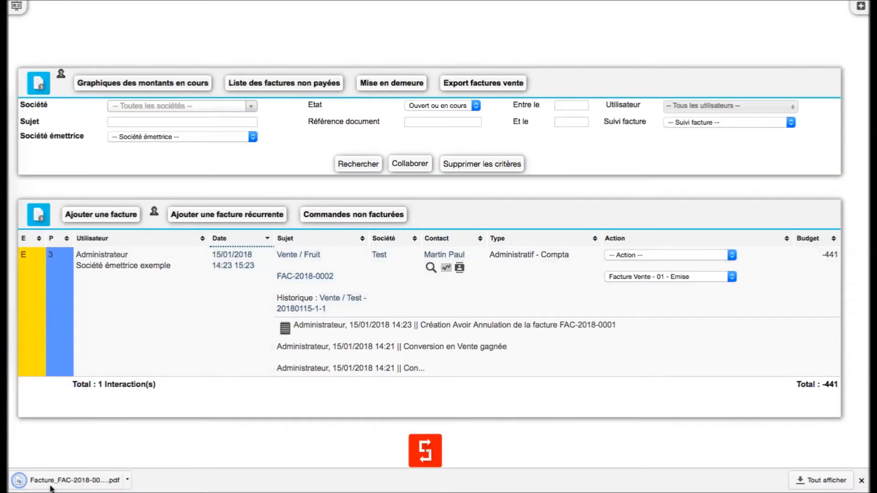
pyautogui.click(54, 484)
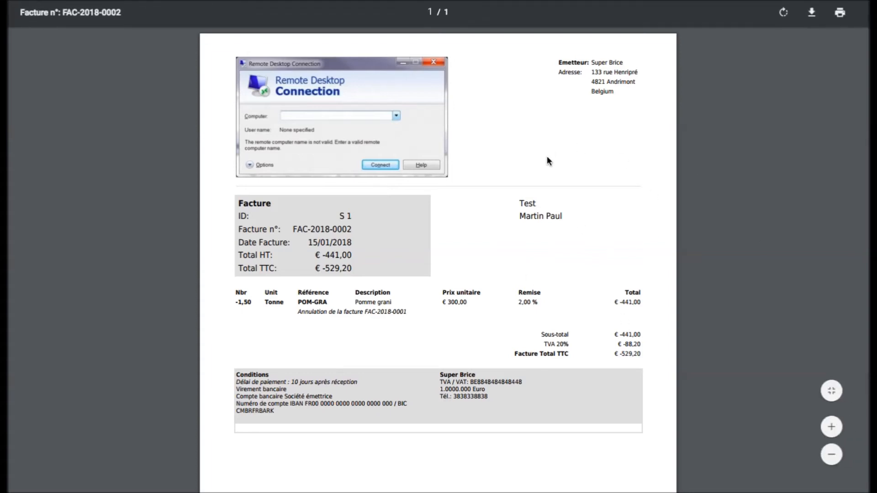
pyautogui.press('Escape')
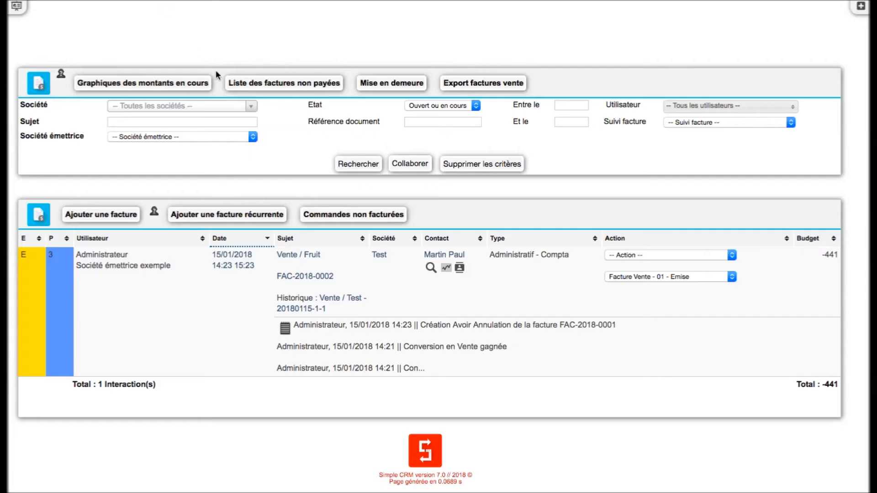
# Set the follow-up status of the FAC-2018-0002 entry to "Facture Vente - 02 - Envoyée"
pyautogui.scroll(5, 215, 70)
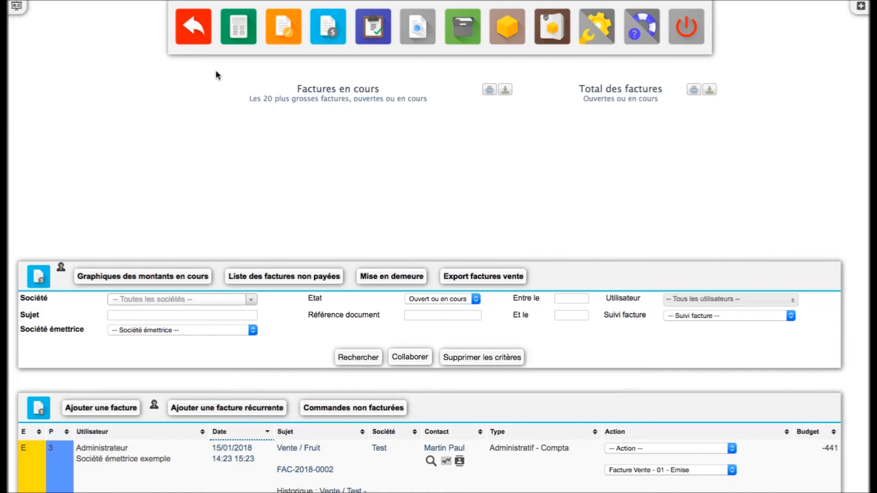
pyautogui.scroll(-5, 516, 169)
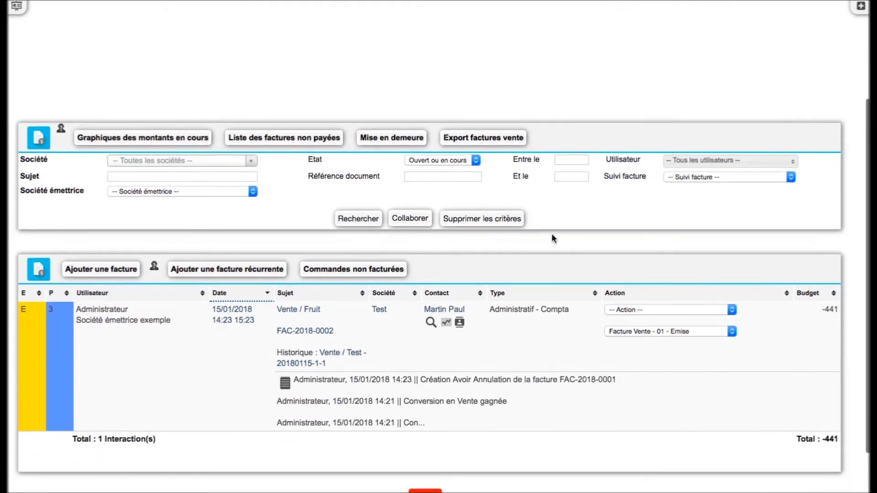
pyautogui.click(660, 332)
pyautogui.click(660, 340)
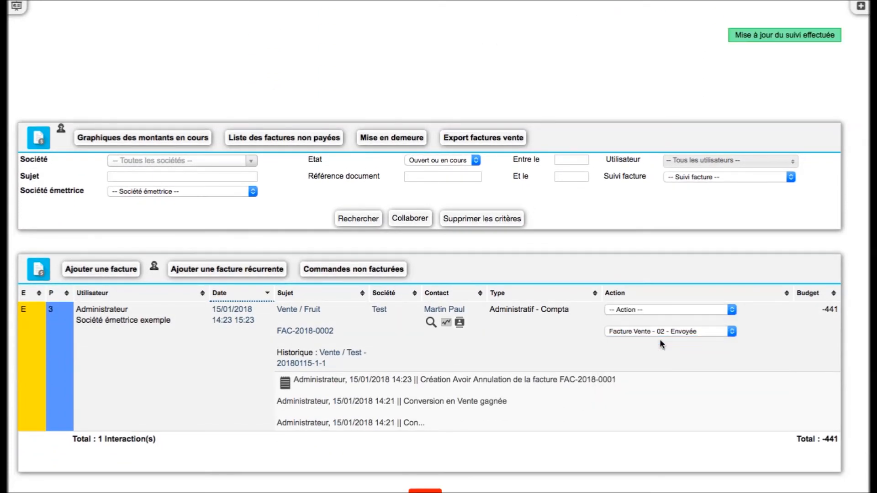
# Convert the FAC-2018-0002 entry into a delivery note, generate the note as a PDF, and save the record
pyautogui.click(638, 309)
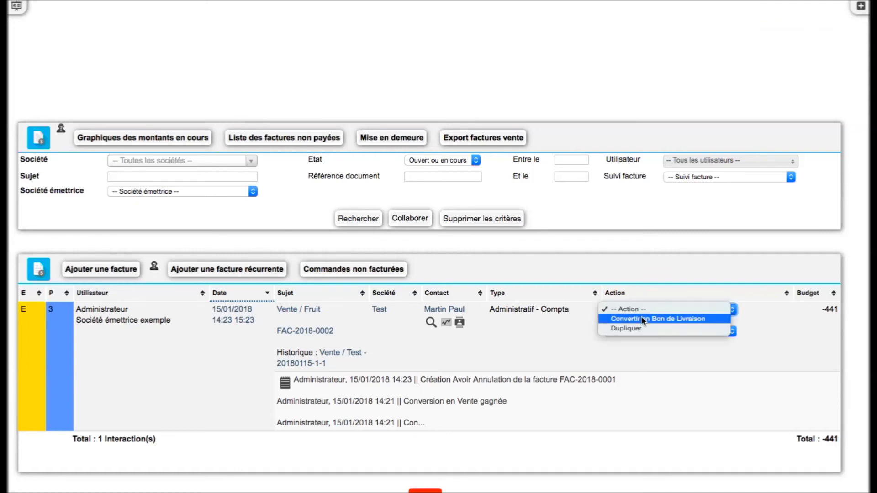
pyautogui.click(641, 319)
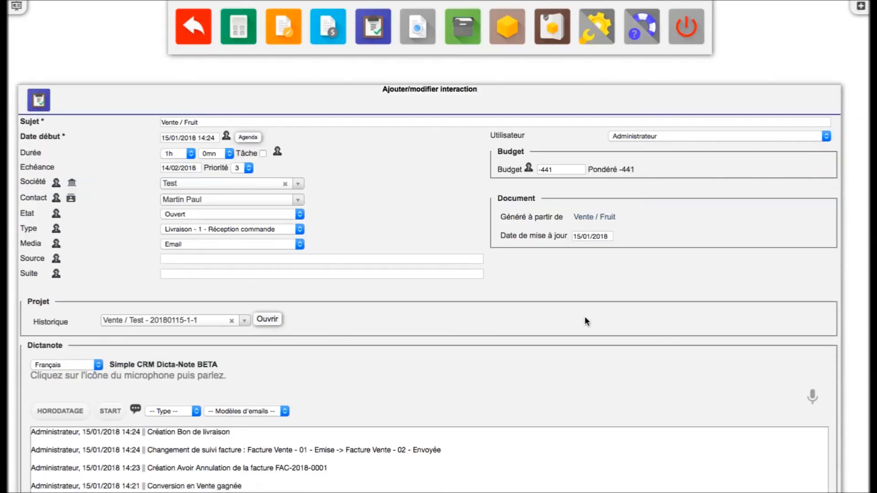
pyautogui.scroll(-10, 505, 332)
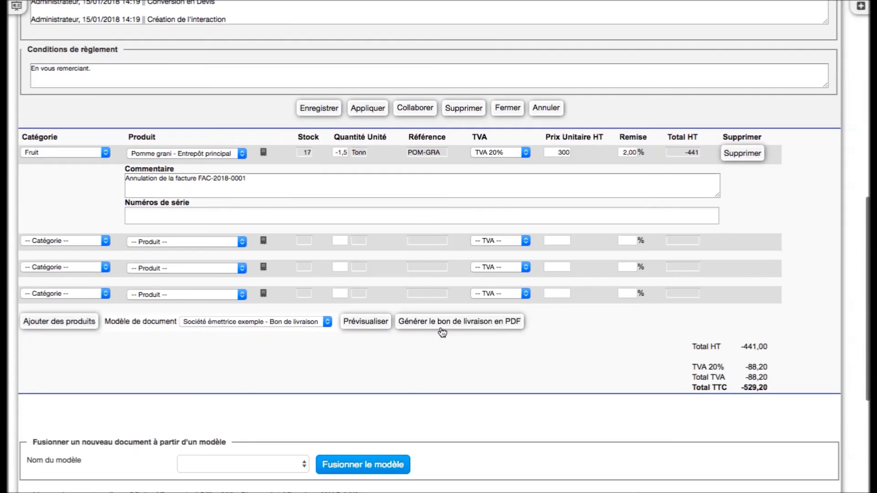
pyautogui.click(442, 330)
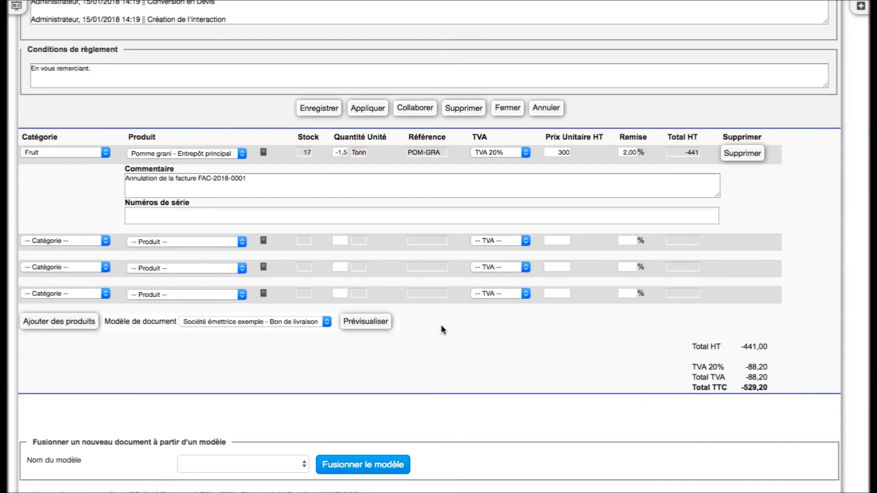
pyautogui.click(319, 108)
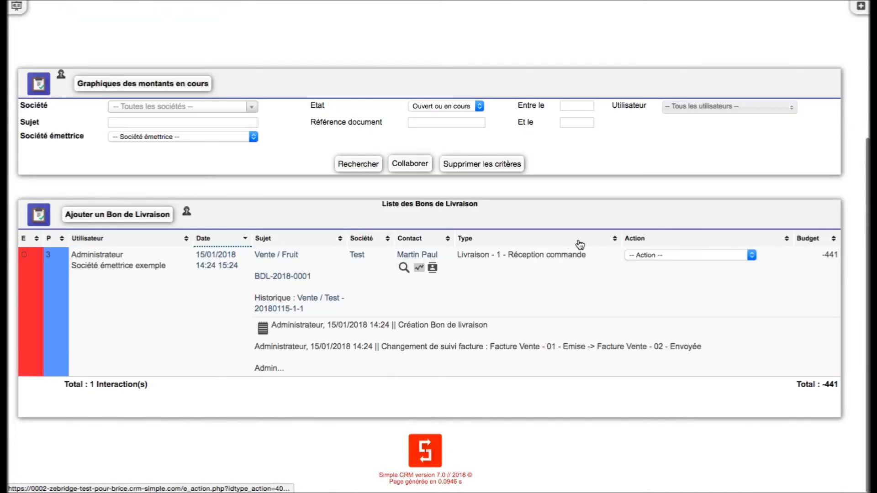
# Move the delivery note to the "Livraison - 7 - Réception positive" stage and save it
pyautogui.click(669, 255)
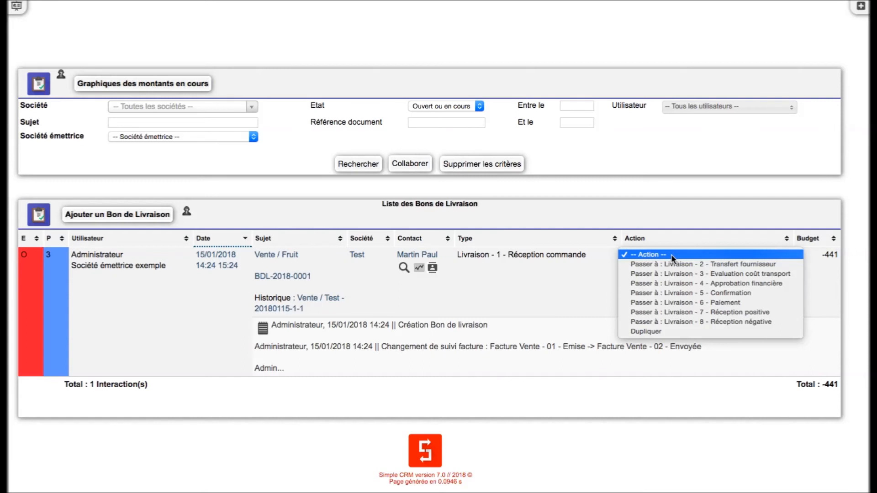
pyautogui.click(675, 312)
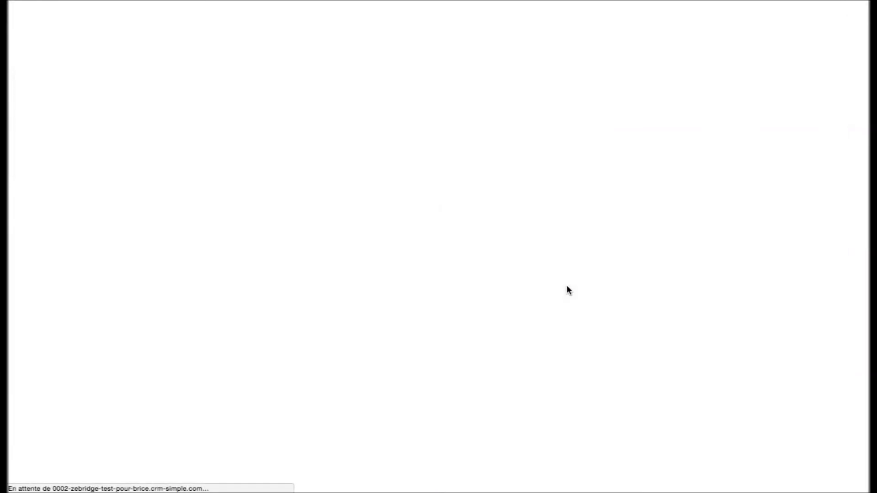
pyautogui.scroll(-4, 566, 287)
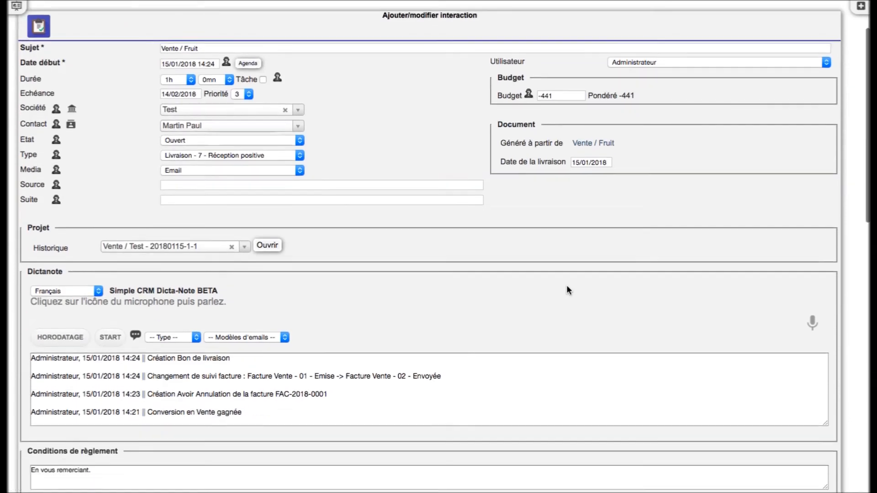
pyautogui.scroll(-2, 567, 286)
pyautogui.click(319, 387)
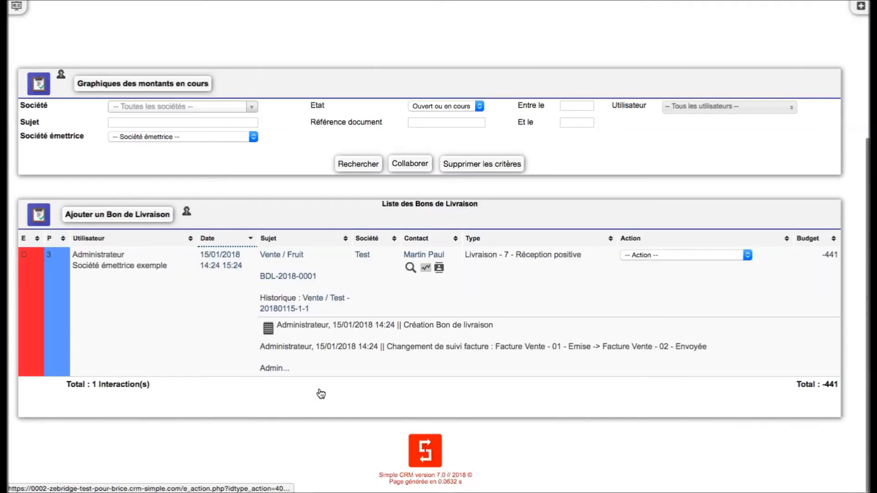
# Open the products list to check the stock of "Pomme grani"
pyautogui.scroll(5, 321, 393)
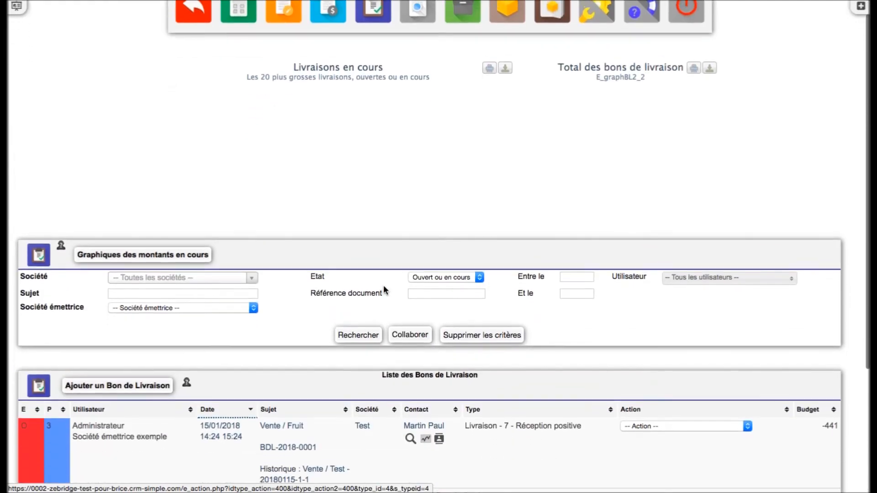
pyautogui.click(507, 28)
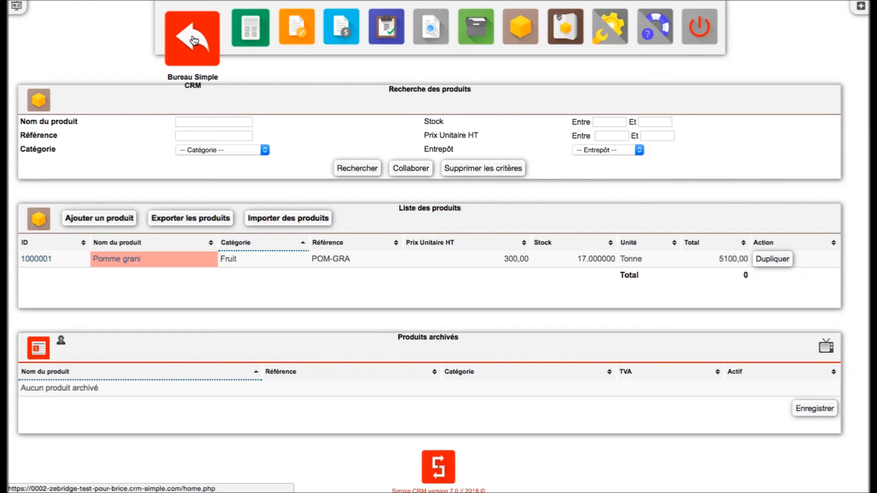
# Open the Simple CRM support blog from the ERP help and look through the articles labelled ERP
pyautogui.click(642, 32)
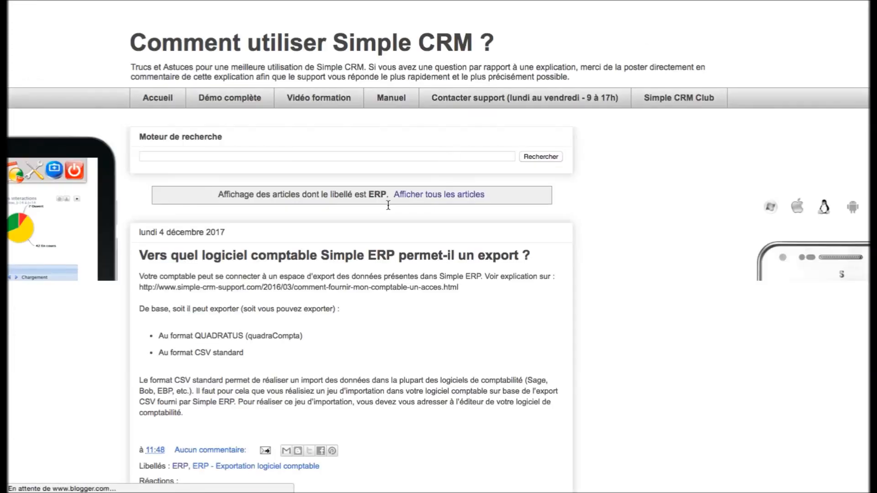
pyautogui.scroll(-4, 355, 237)
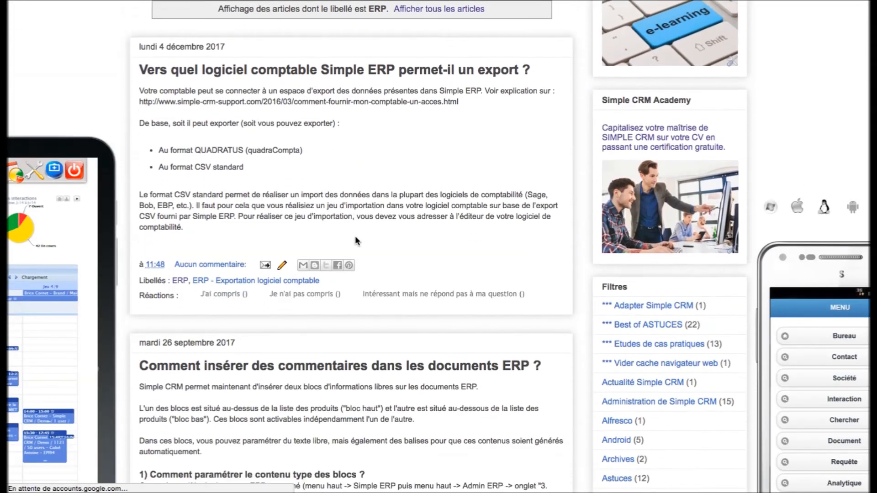
pyautogui.scroll(-3, 354, 236)
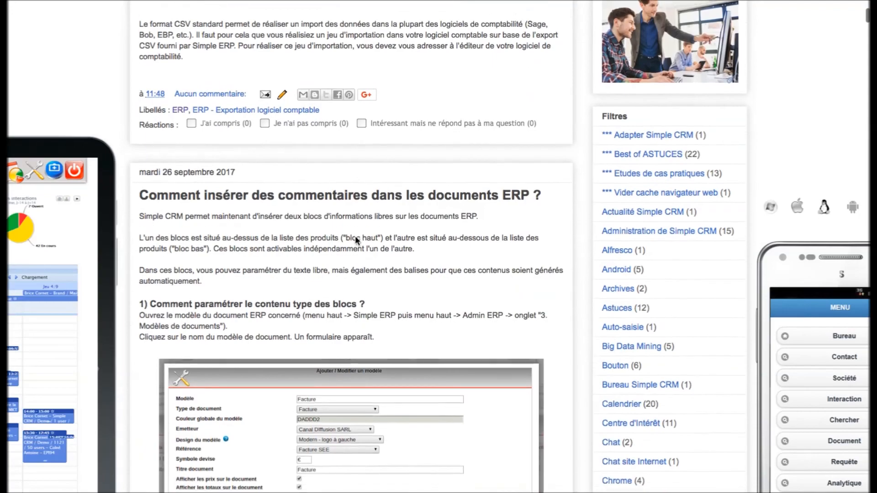
pyautogui.scroll(-20, 355, 236)
pyautogui.scroll(-20, 357, 241)
pyautogui.scroll(20, 357, 241)
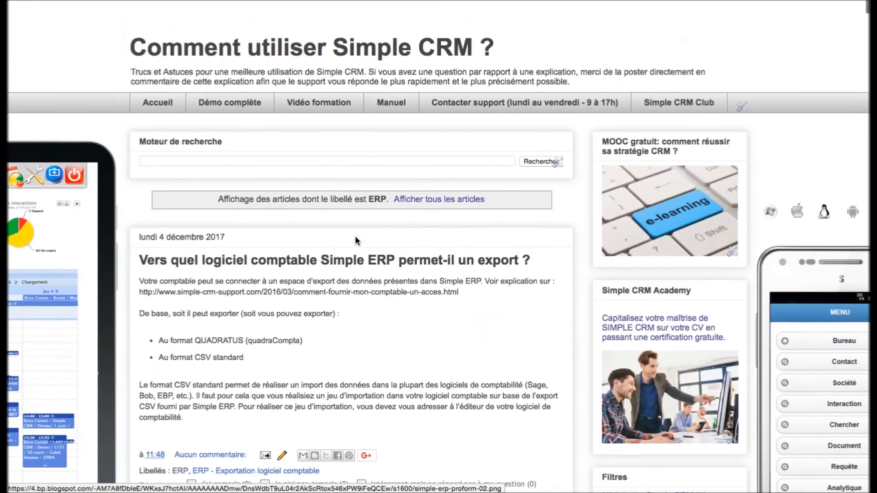